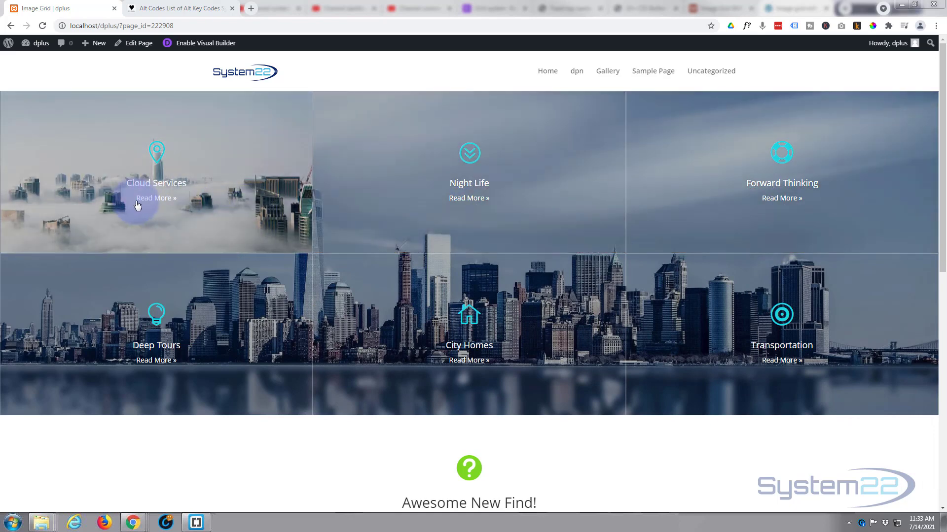
- Turn on the Visual Builder and add a Regular section with a three-column row
{"action": "left_click", "coordinate": [148, 199]}
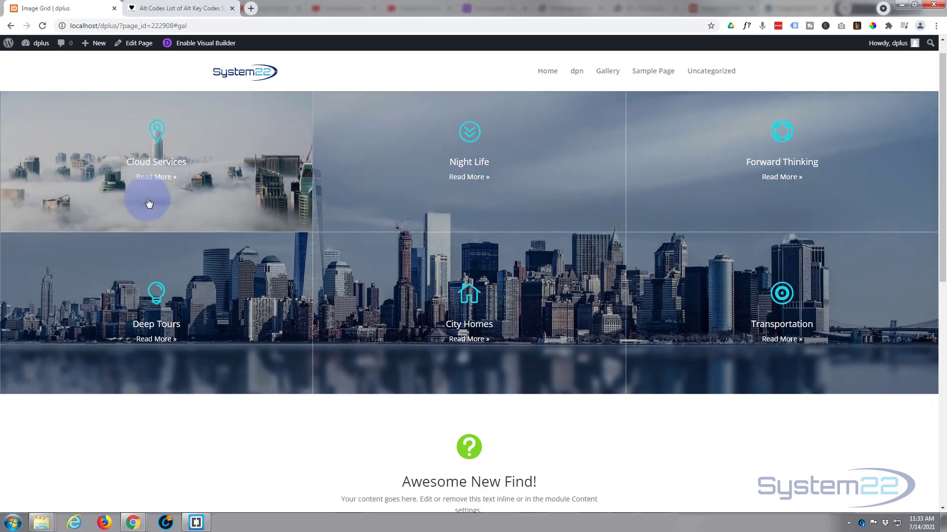
{"action": "scroll", "coordinate": [153, 300], "scroll_direction": "up", "scroll_amount": 7}
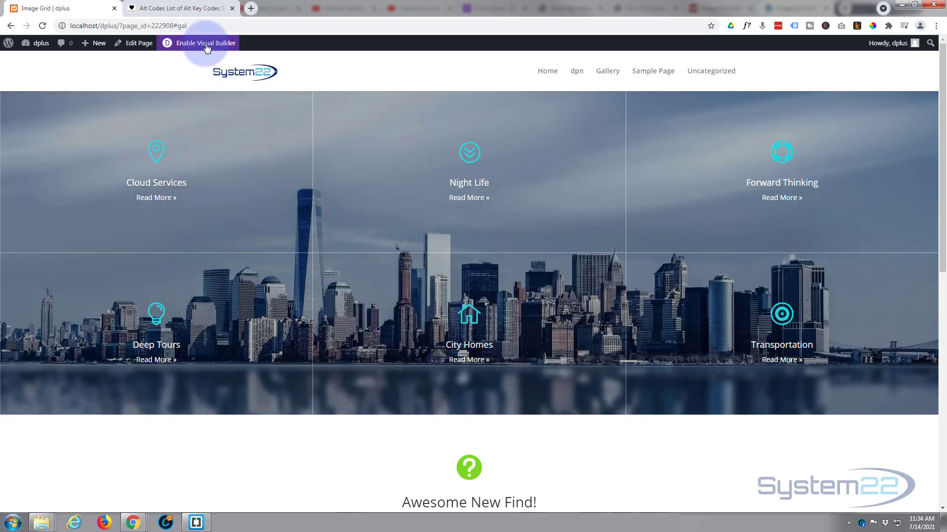
{"action": "left_click", "coordinate": [206, 44]}
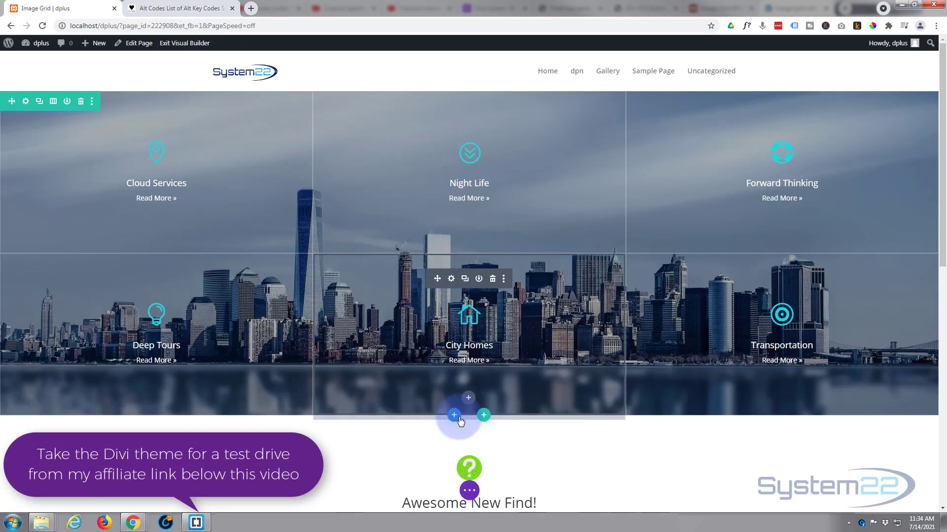
{"action": "left_click", "coordinate": [455, 416]}
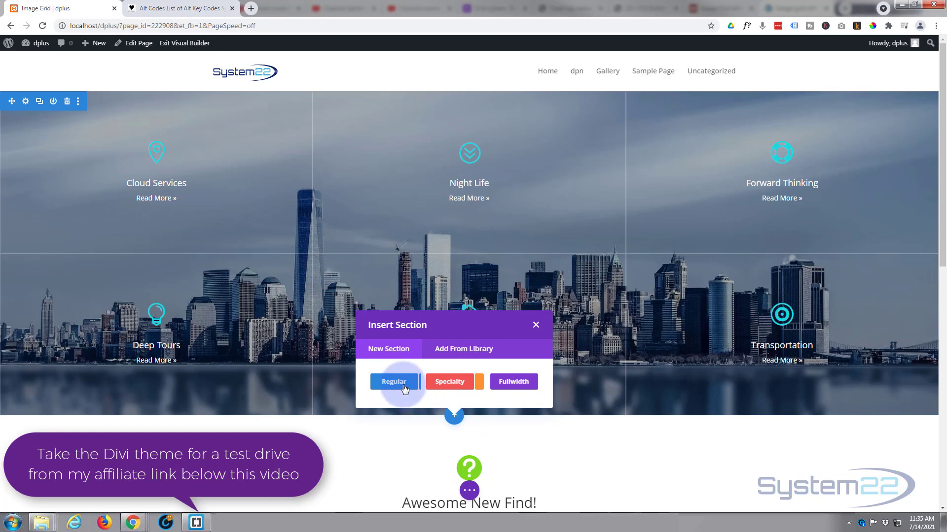
{"action": "left_click", "coordinate": [404, 387]}
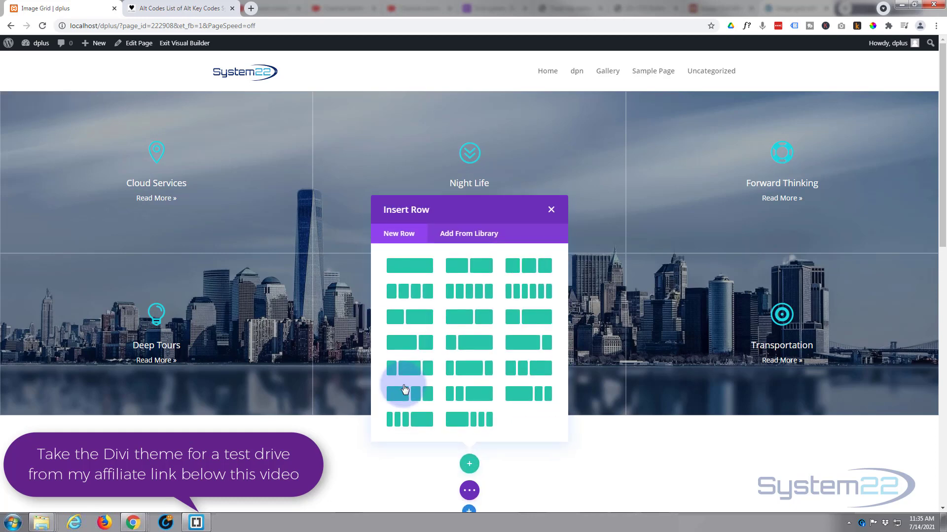
{"action": "left_click", "coordinate": [537, 268]}
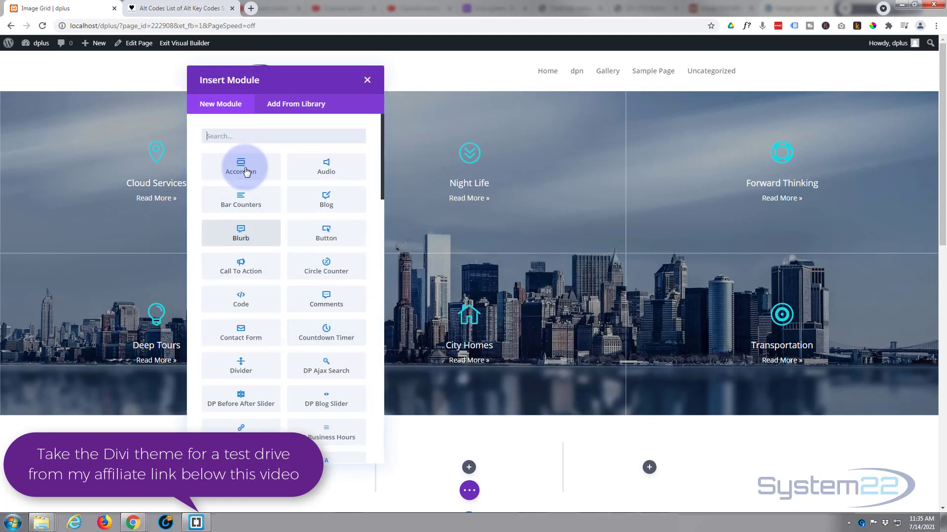
- Insert a default Blurb in the first column, then delete the old skyline section and empty row
{"action": "left_click", "coordinate": [241, 236]}
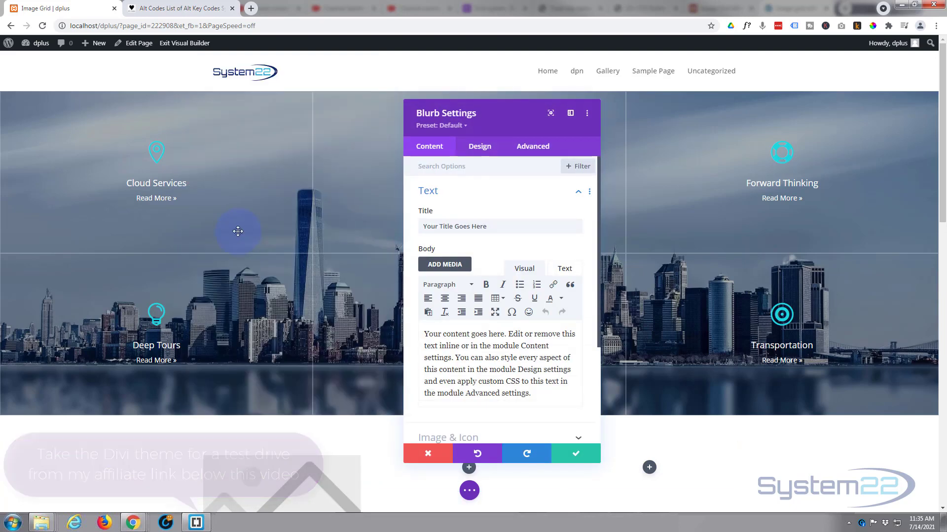
{"action": "left_click", "coordinate": [580, 456]}
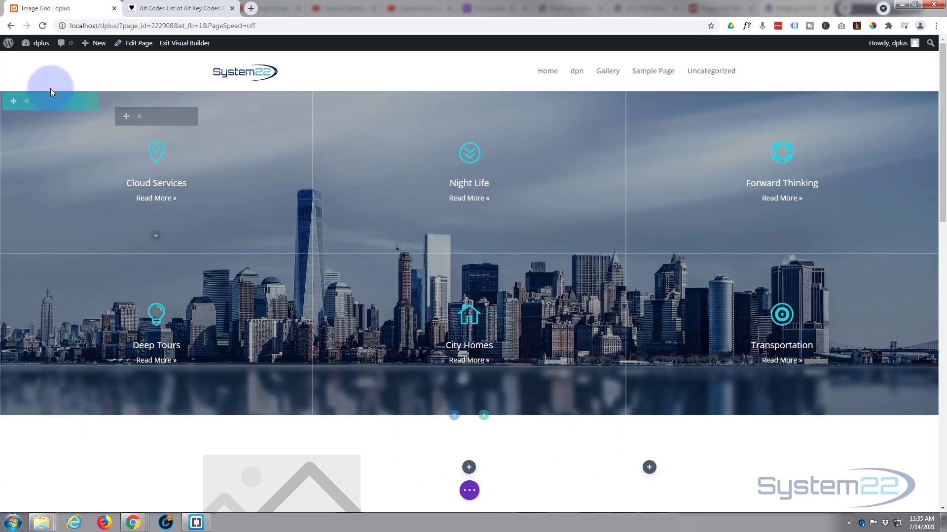
{"action": "mouse_move", "coordinate": [62, 104]}
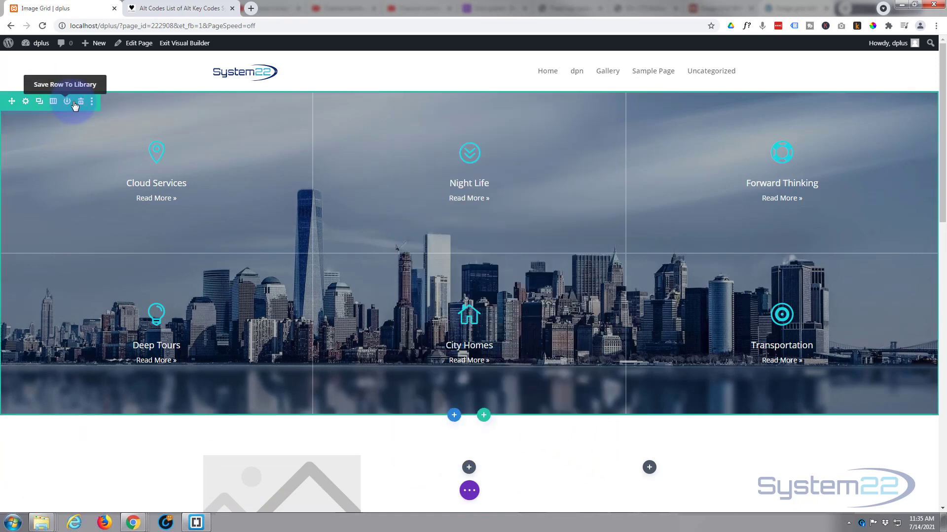
{"action": "left_click", "coordinate": [80, 101]}
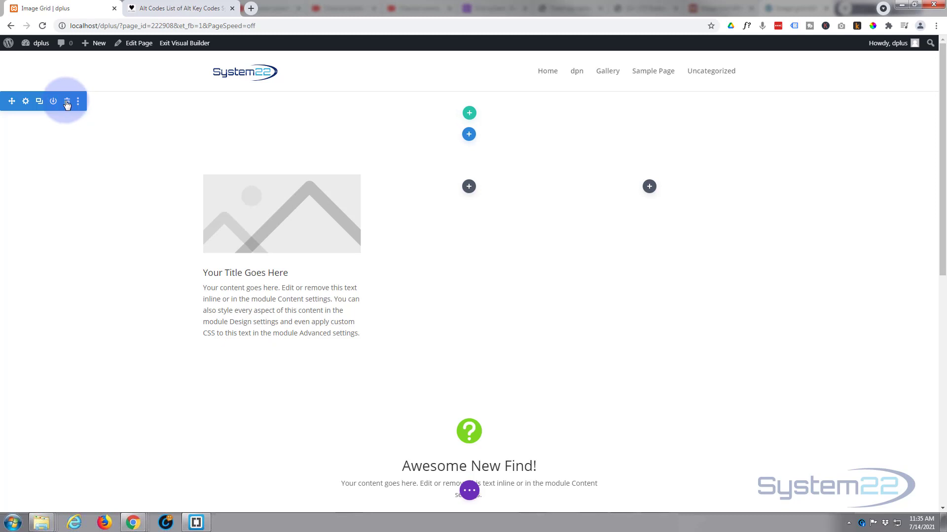
{"action": "left_click", "coordinate": [67, 102]}
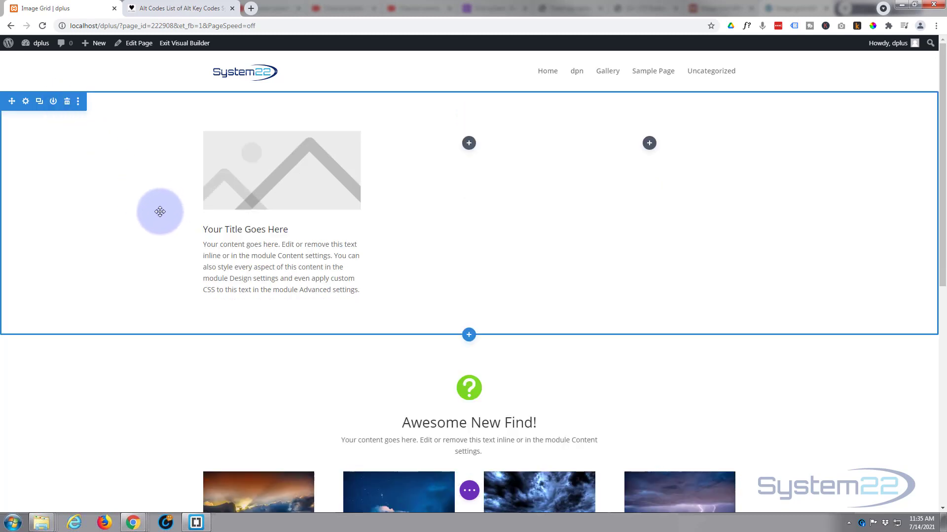
{"action": "mouse_move", "coordinate": [281, 277]}
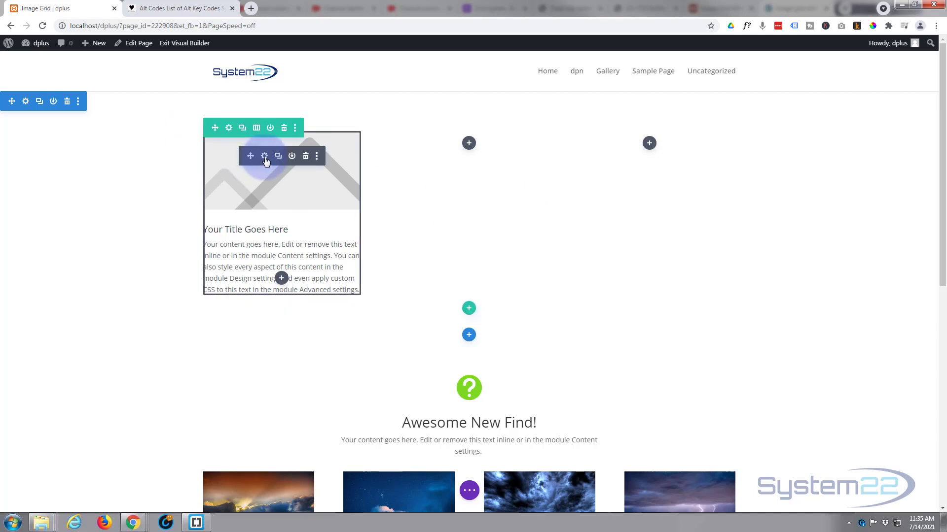
- Title the new blurb 'Cloud Services'
{"action": "left_click", "coordinate": [264, 157]}
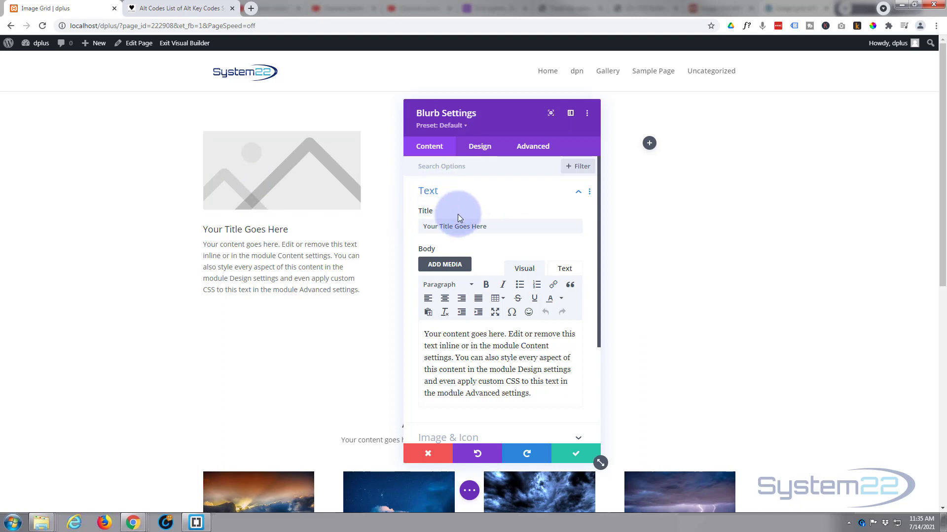
{"action": "left_click_drag", "start_coordinate": [488, 226], "coordinate": [416, 230]}
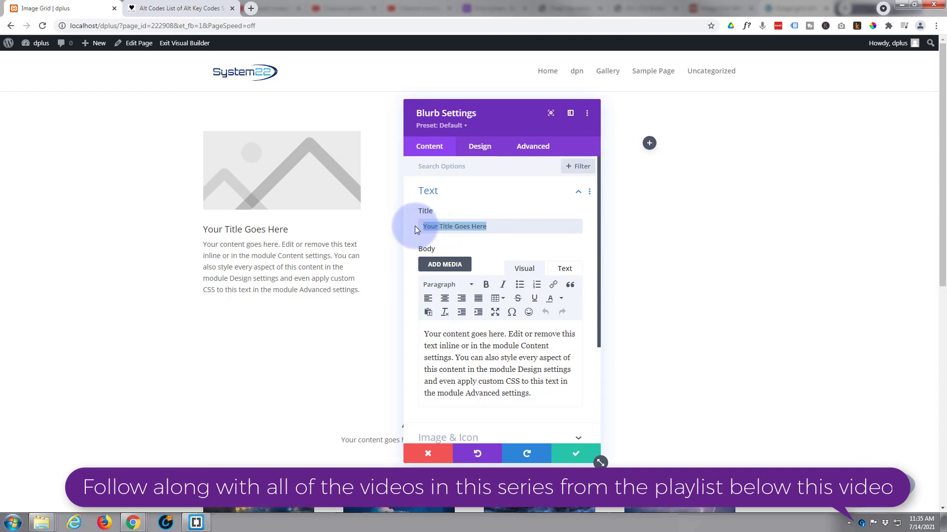
{"action": "type", "text": "Cloud services"}
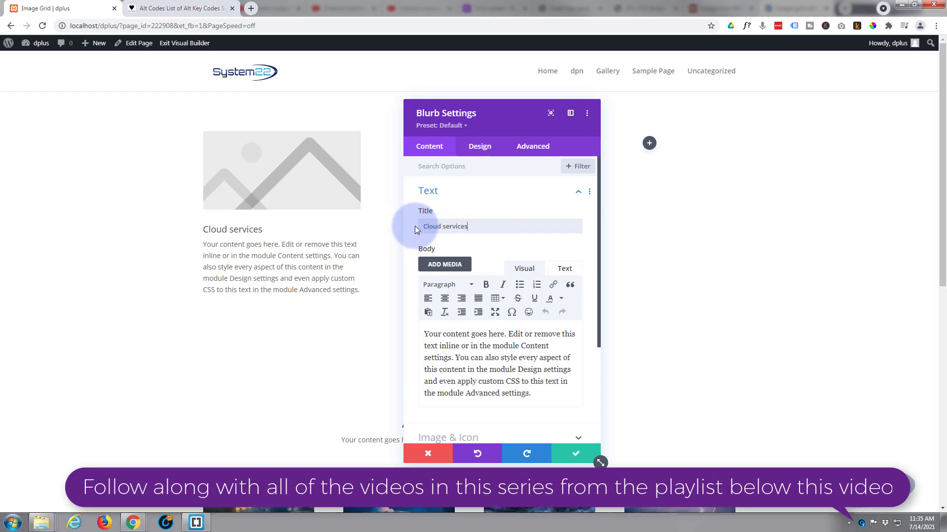
{"action": "left_click", "coordinate": [444, 226]}
{"action": "key", "text": "Delete"}
{"action": "type", "text": "S"}
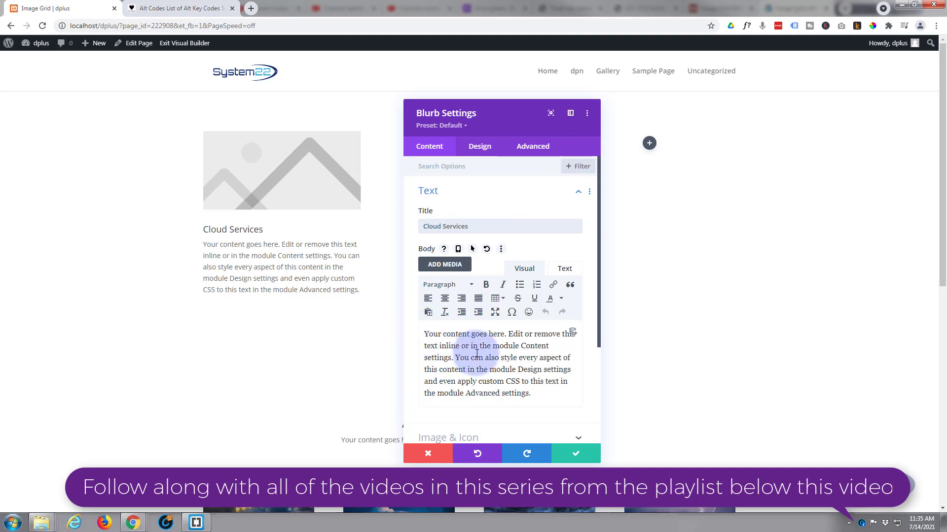
- Replace the blurb's placeholder body paragraph with 'Read More'
{"action": "left_click", "coordinate": [424, 334]}
{"action": "left_click_drag", "start_coordinate": [459, 349], "coordinate": [545, 402]}
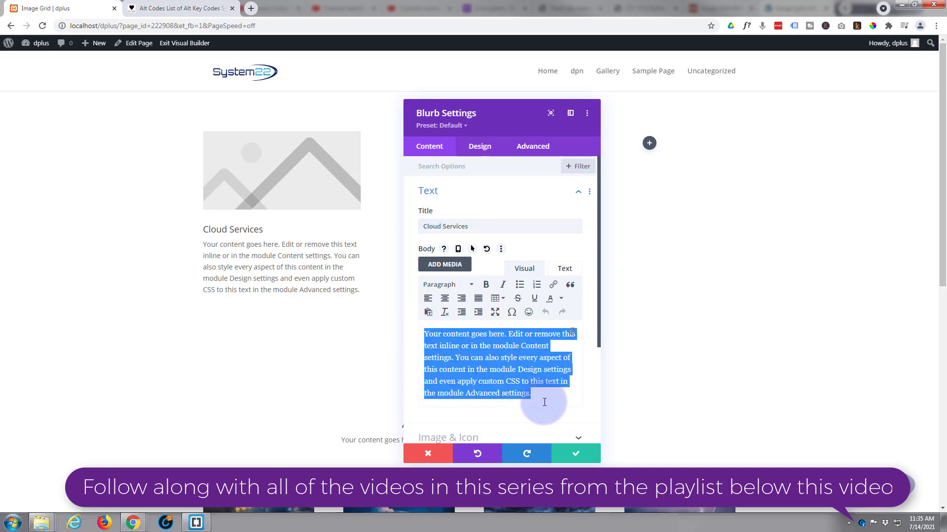
{"action": "key", "text": "BackSpace"}
{"action": "type", "text": "Read More"}
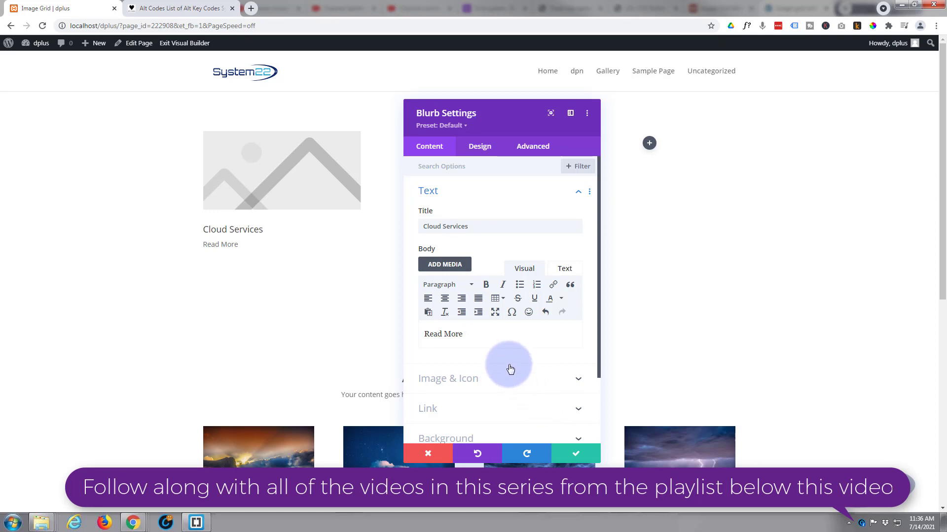
{"action": "left_click", "coordinate": [183, 10]}
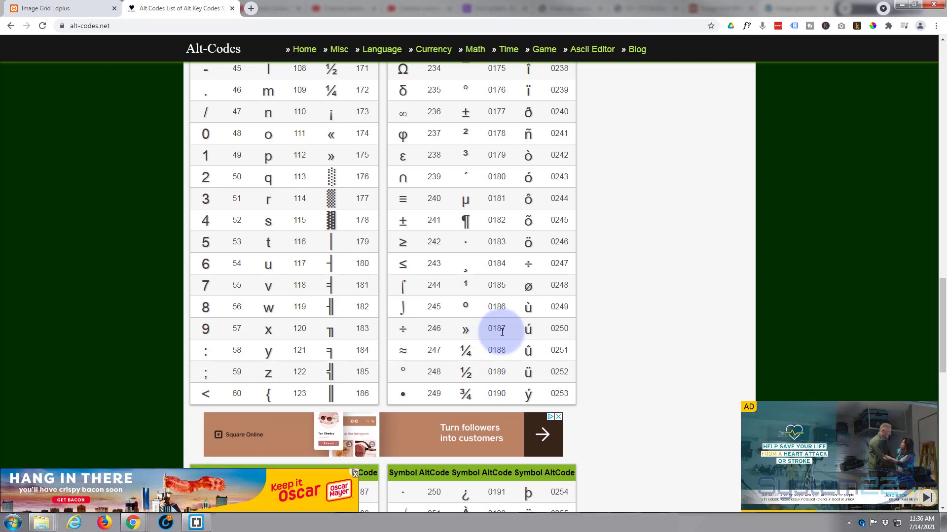
- Append the » character (Alt 0187) after 'Read More' in the blurb body text
{"action": "left_click", "coordinate": [69, 8]}
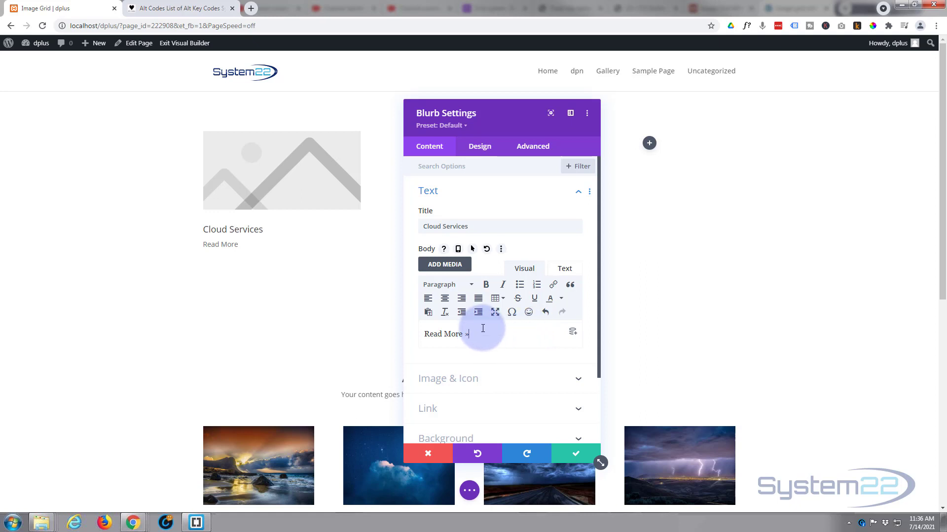
- Switch the blurb from an image to the map-pin icon
{"action": "scroll", "coordinate": [483, 329], "scroll_direction": "down", "scroll_amount": 3}
{"action": "left_click", "coordinate": [485, 295]}
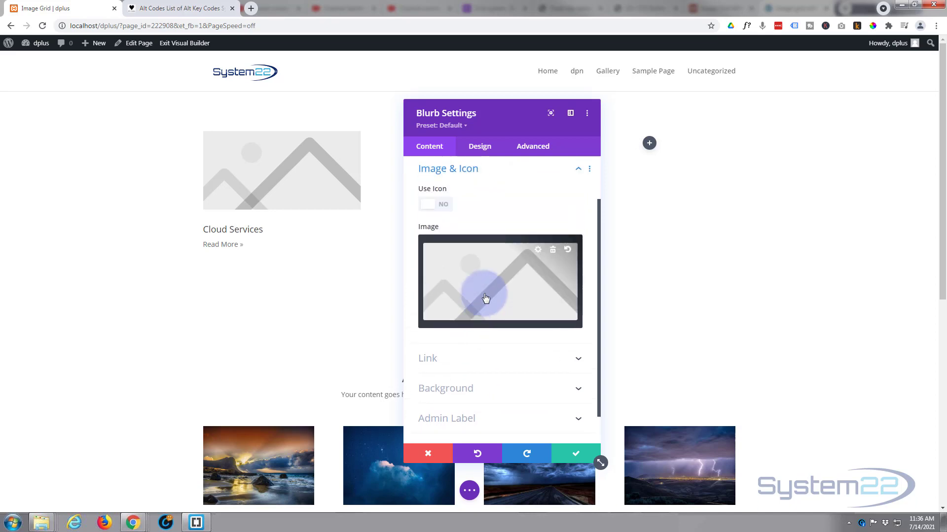
{"action": "left_click", "coordinate": [444, 209]}
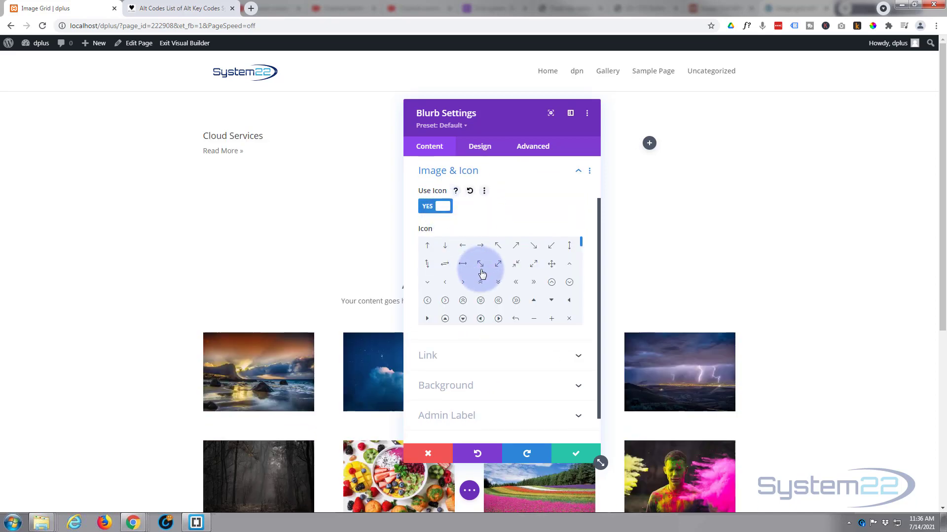
{"action": "left_click_drag", "start_coordinate": [581, 243], "coordinate": [582, 263]}
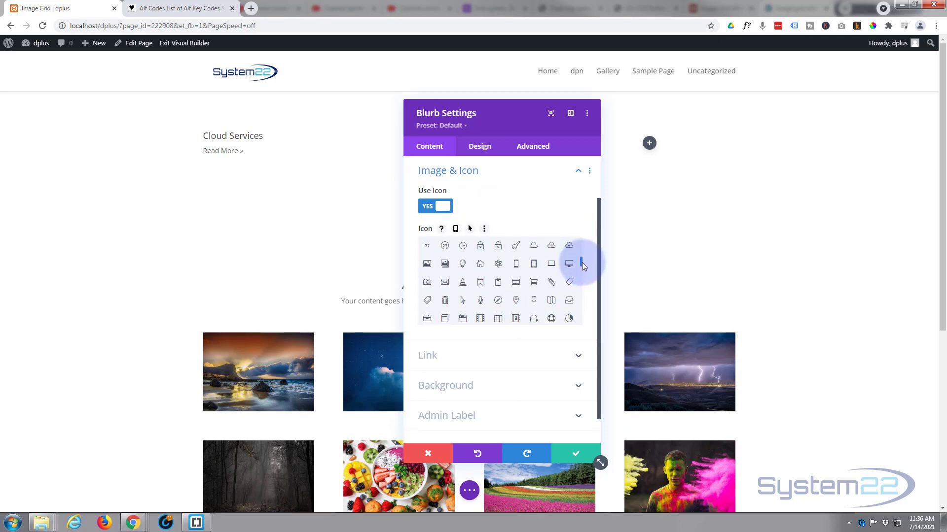
{"action": "left_click", "coordinate": [515, 296]}
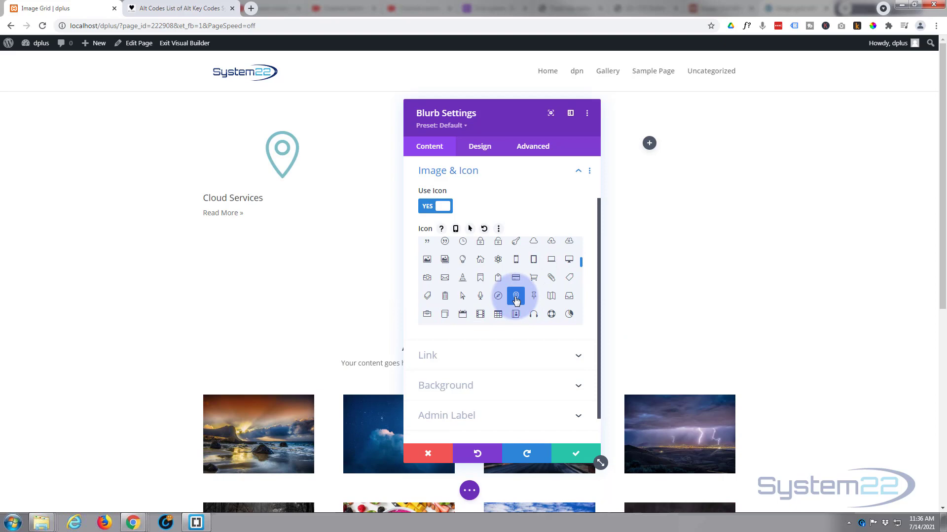
{"action": "left_click", "coordinate": [479, 149]}
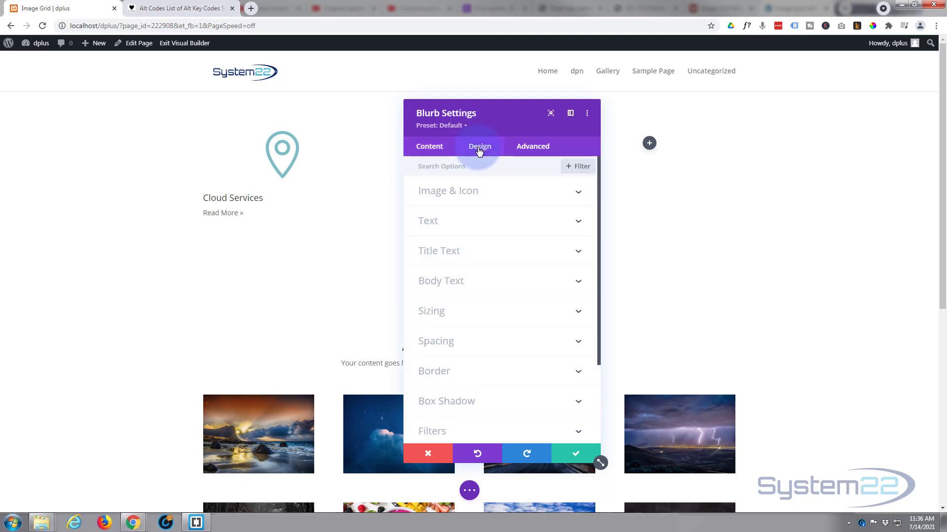
- Center the blurb's title and text and colour the map-pin icon cyan
{"action": "left_click", "coordinate": [483, 221]}
{"action": "left_click", "coordinate": [481, 207]}
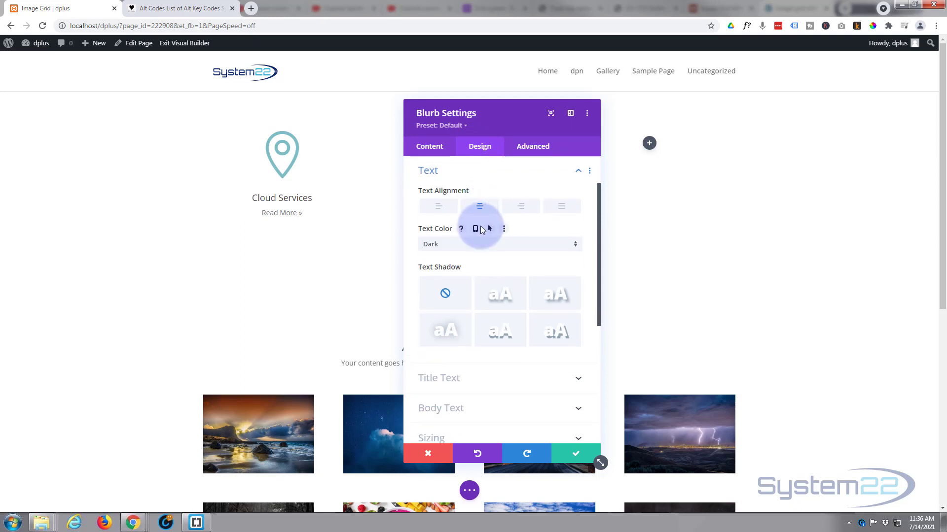
{"action": "scroll", "coordinate": [481, 226], "scroll_direction": "down", "scroll_amount": 2}
{"action": "scroll", "coordinate": [481, 226], "scroll_direction": "up", "scroll_amount": 3}
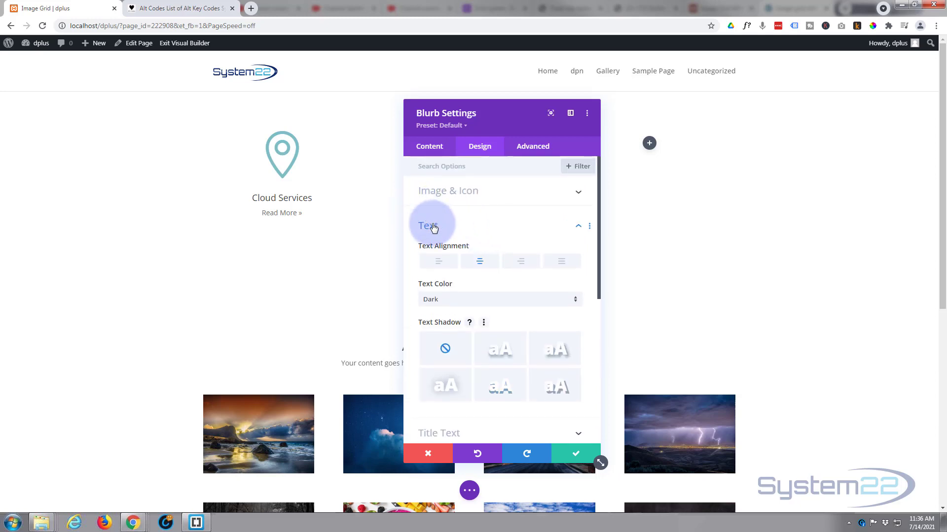
{"action": "left_click", "coordinate": [456, 193]}
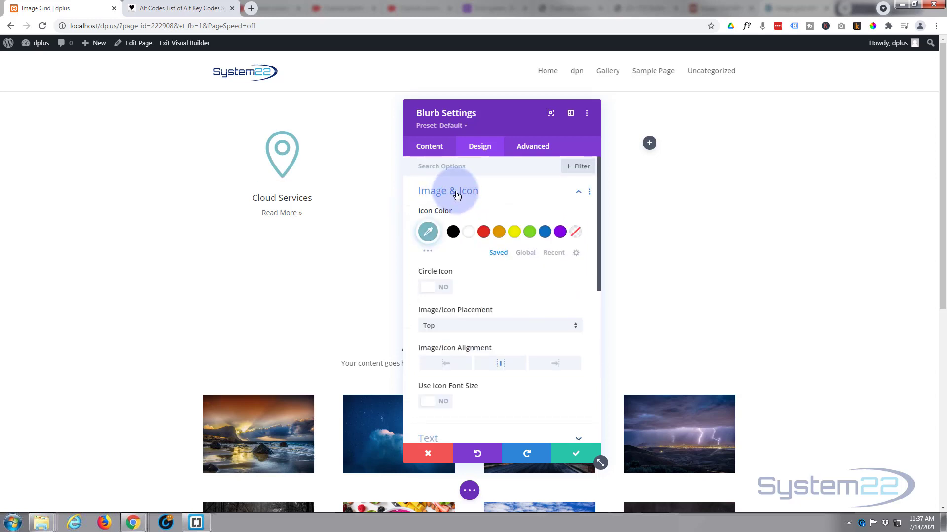
{"action": "left_click", "coordinate": [454, 241]}
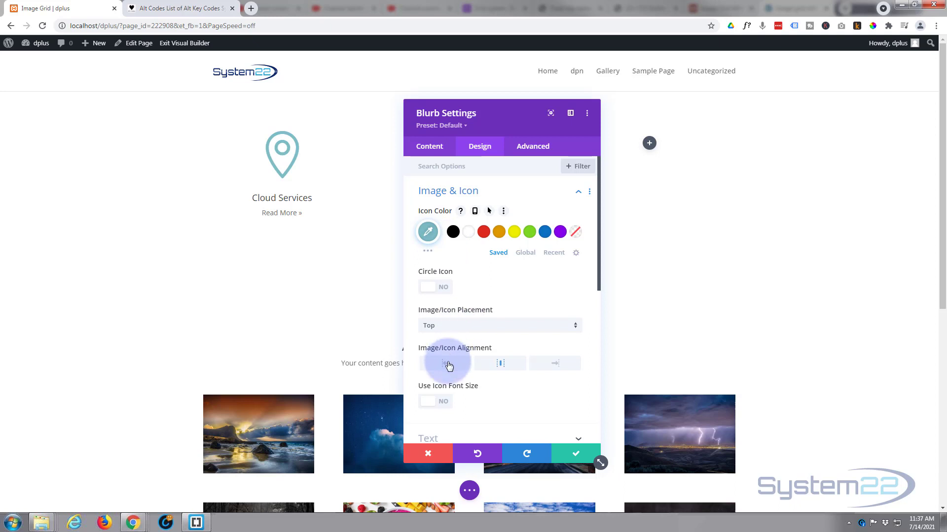
{"action": "left_click", "coordinate": [428, 253]}
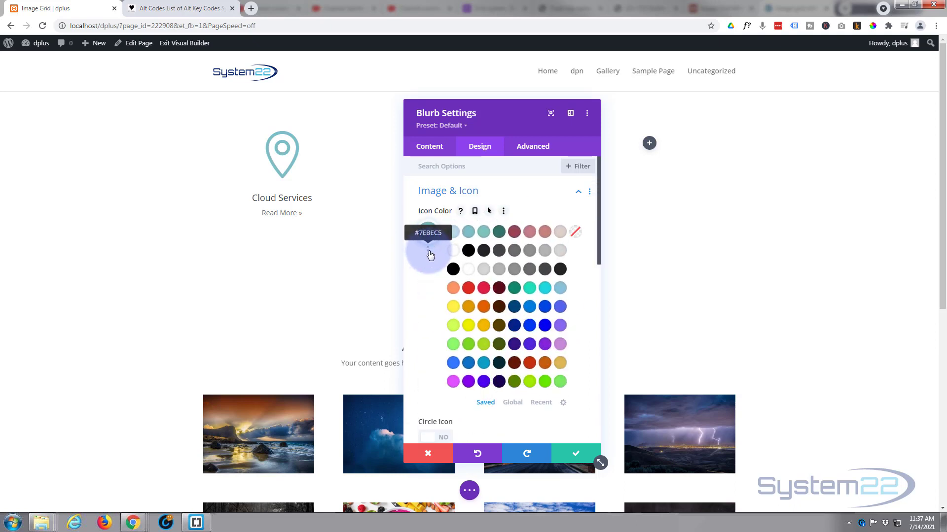
{"action": "left_click", "coordinate": [550, 291]}
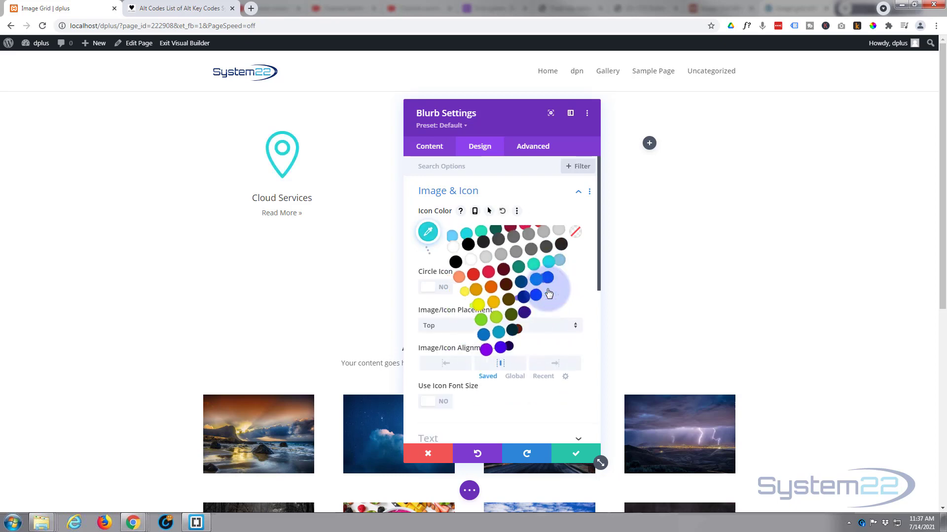
- Enable a custom icon font size and set the icon to 50px
{"action": "scroll", "coordinate": [534, 289], "scroll_direction": "down", "scroll_amount": 3}
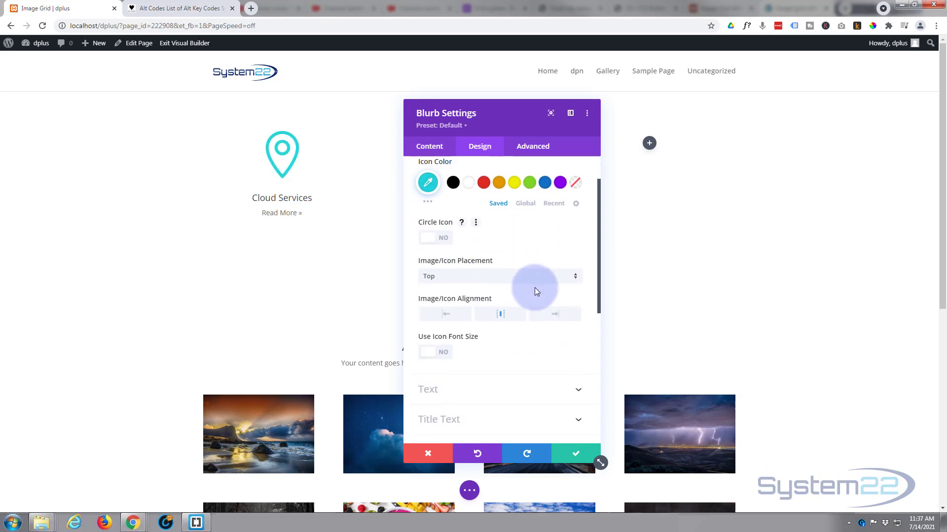
{"action": "left_click", "coordinate": [445, 254]}
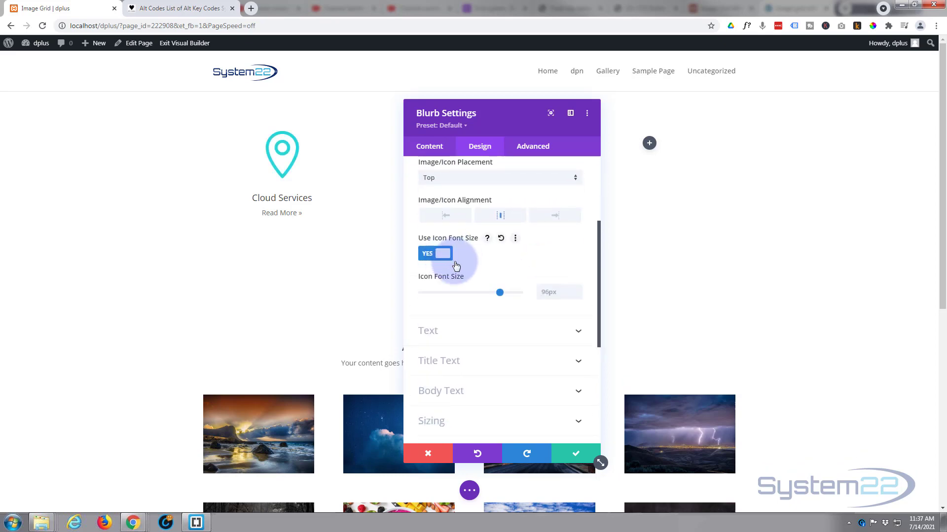
{"action": "left_click_drag", "start_coordinate": [495, 292], "coordinate": [463, 290]}
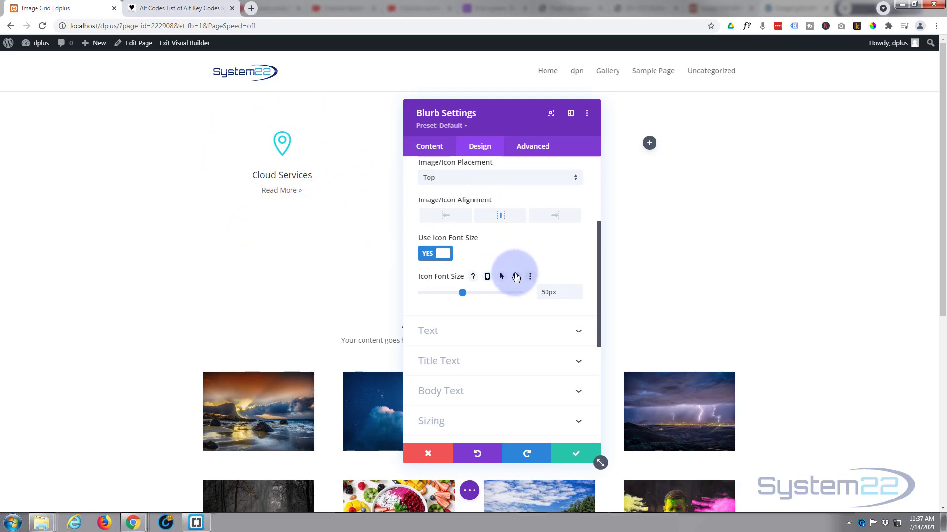
{"action": "scroll", "coordinate": [515, 276], "scroll_direction": "down", "scroll_amount": 2}
{"action": "scroll", "coordinate": [515, 276], "scroll_direction": "down", "scroll_amount": 2}
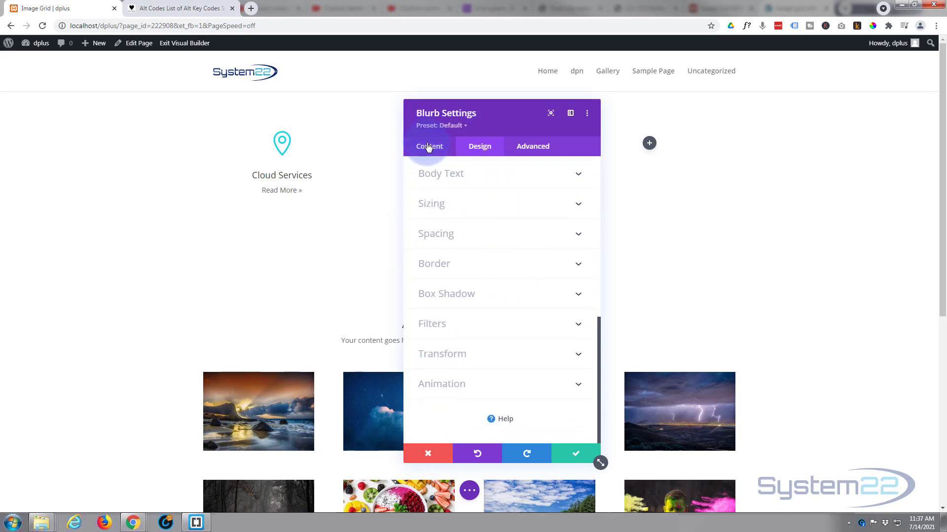
- Set the foggy city-skyline photo as the blurb's hover-only background image, with Cover sizing
{"action": "left_click", "coordinate": [429, 146]}
{"action": "left_click", "coordinate": [501, 283]}
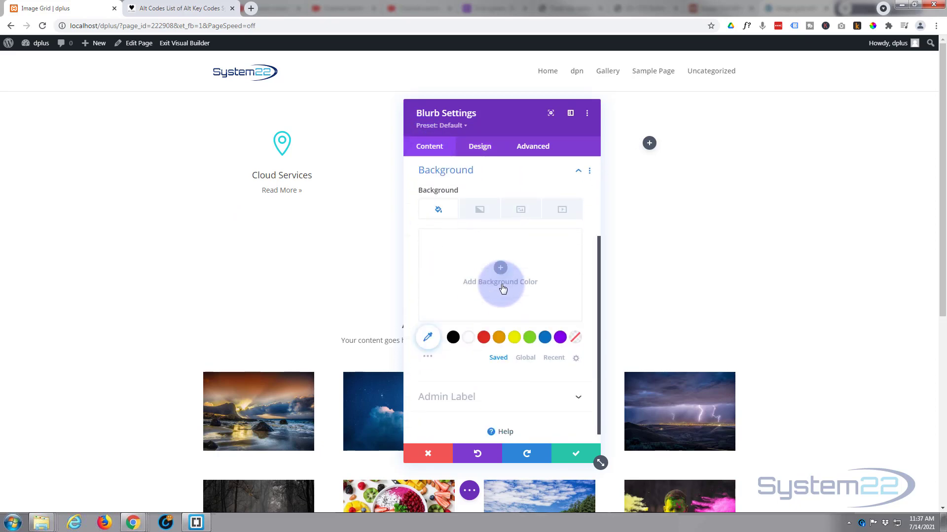
{"action": "left_click", "coordinate": [454, 338]}
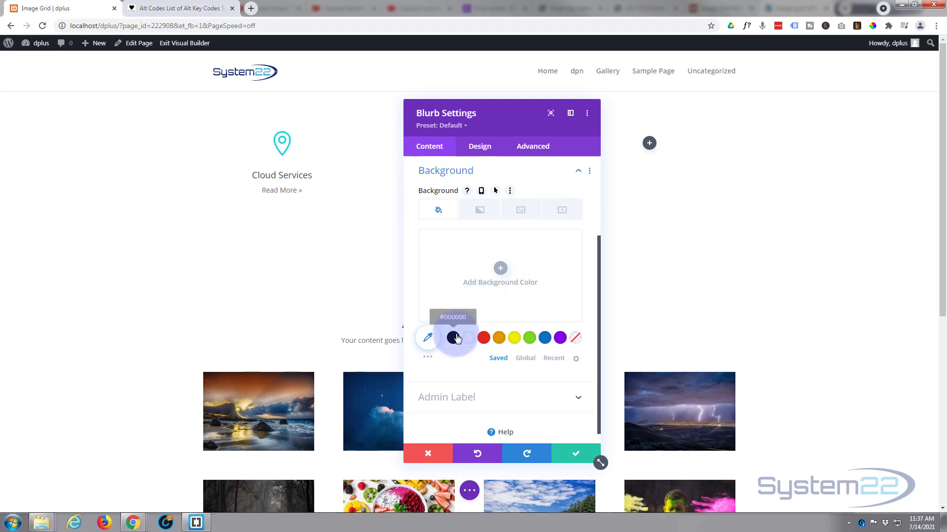
{"action": "left_click", "coordinate": [522, 211]}
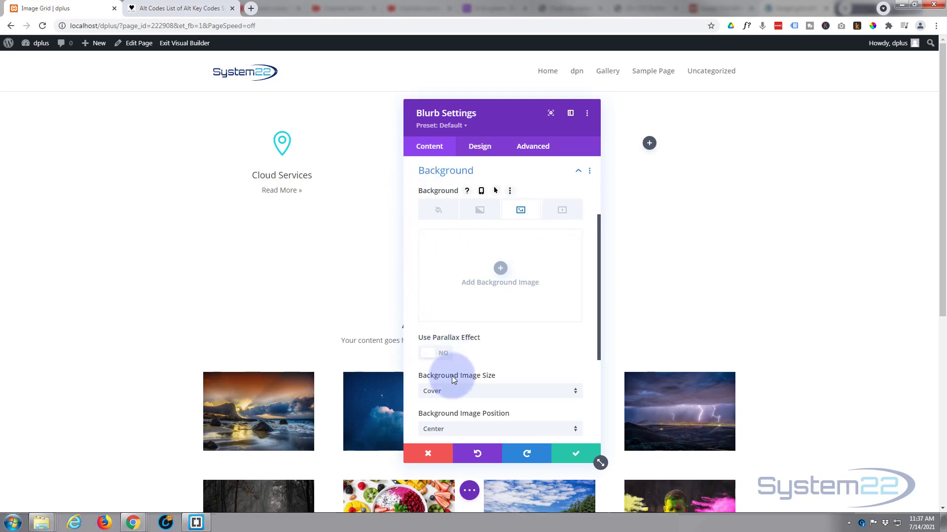
{"action": "left_click", "coordinate": [496, 192]}
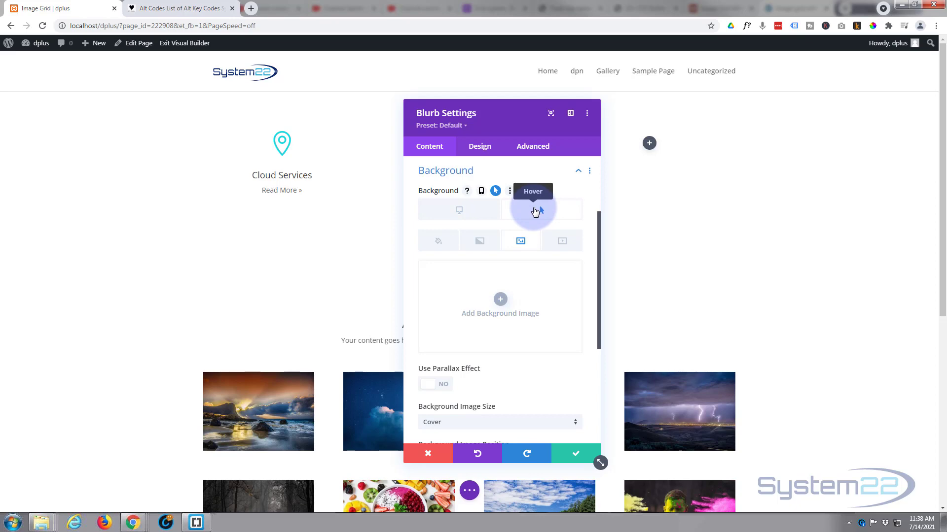
{"action": "left_click", "coordinate": [501, 299]}
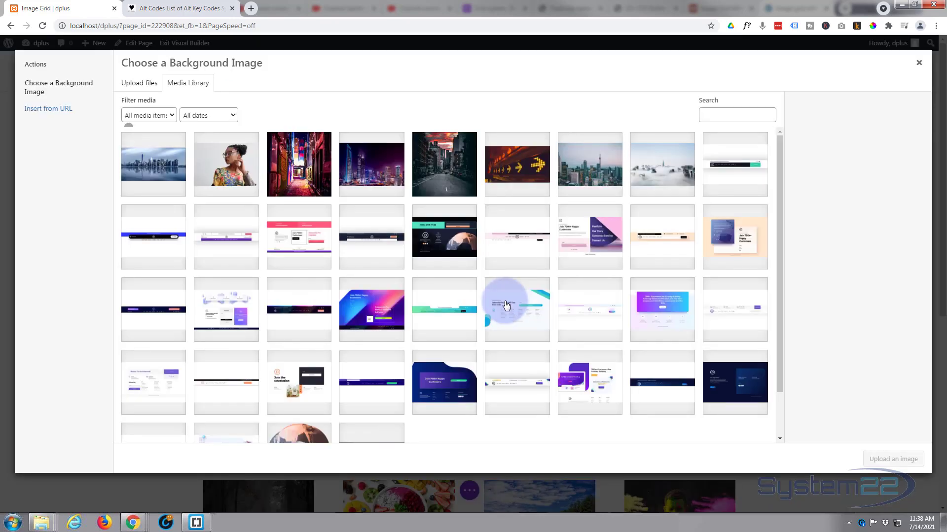
{"action": "left_click", "coordinate": [662, 163]}
{"action": "left_click", "coordinate": [893, 459]}
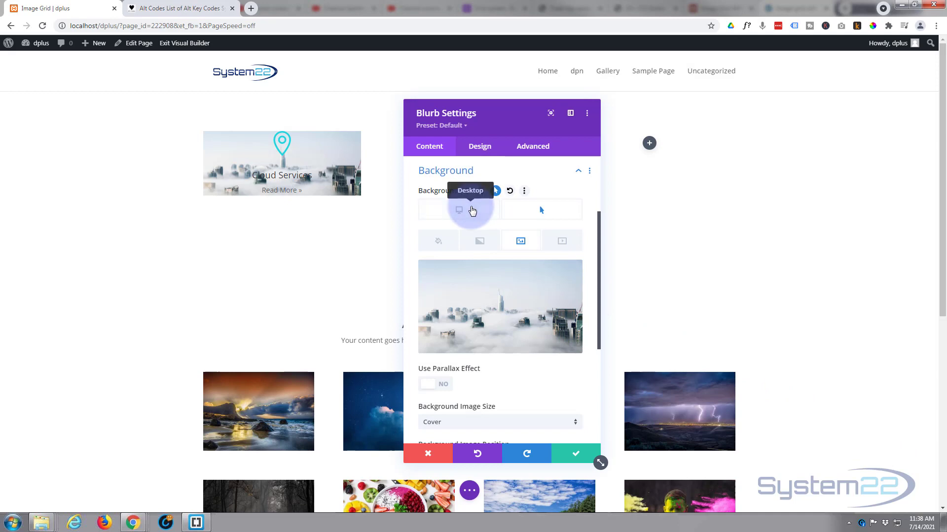
{"action": "left_click", "coordinate": [472, 211]}
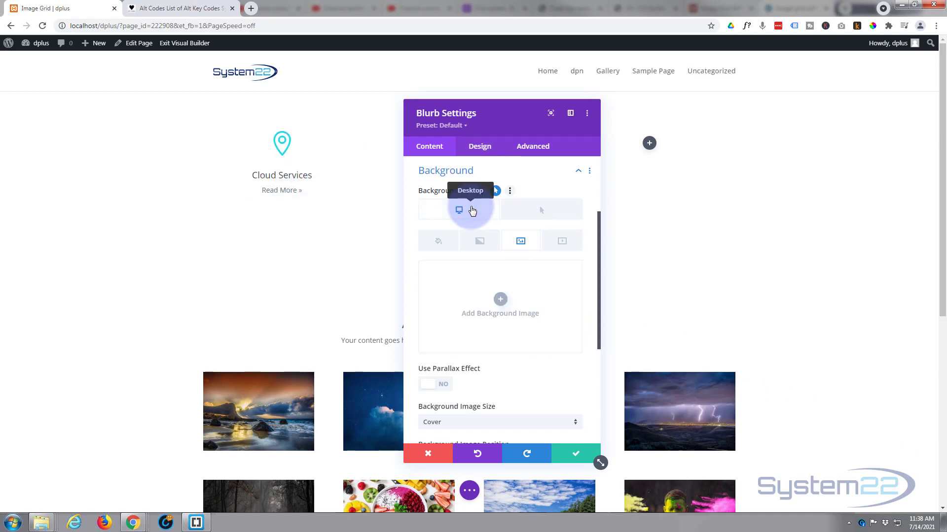
{"action": "left_click", "coordinate": [524, 213]}
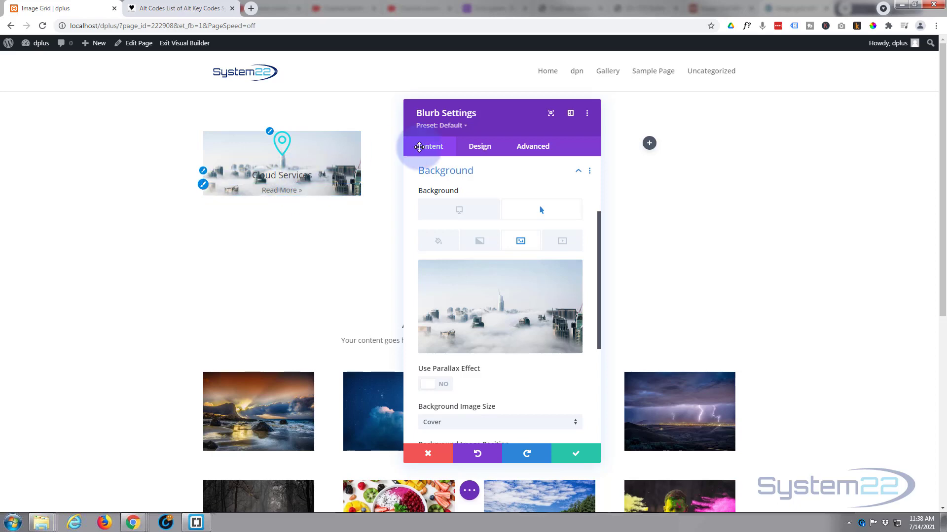
{"action": "left_click", "coordinate": [481, 148]}
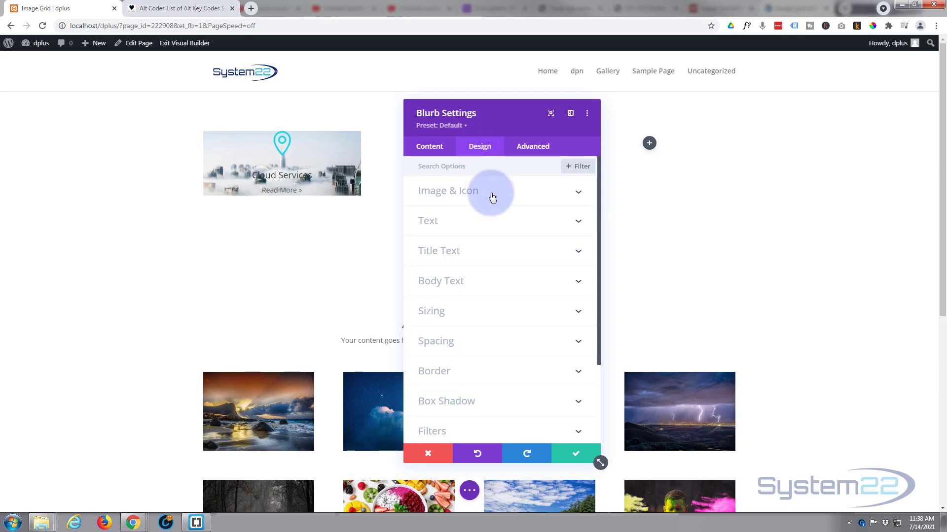
- Set the blurb's text colour to Light
{"action": "left_click", "coordinate": [507, 221]}
{"action": "left_click", "coordinate": [464, 245]}
{"action": "left_click", "coordinate": [460, 256]}
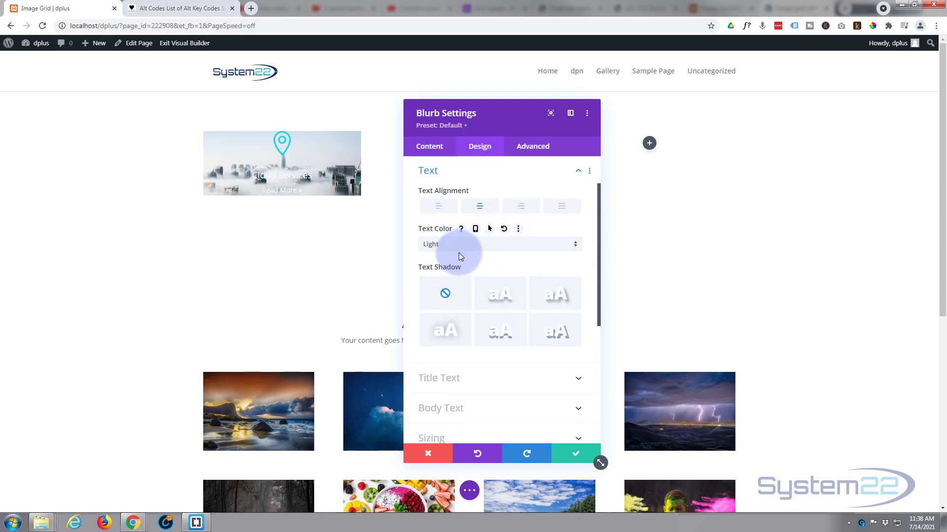
- Give the hover background a black colour at about 0.24 opacity
{"action": "left_click", "coordinate": [432, 148]}
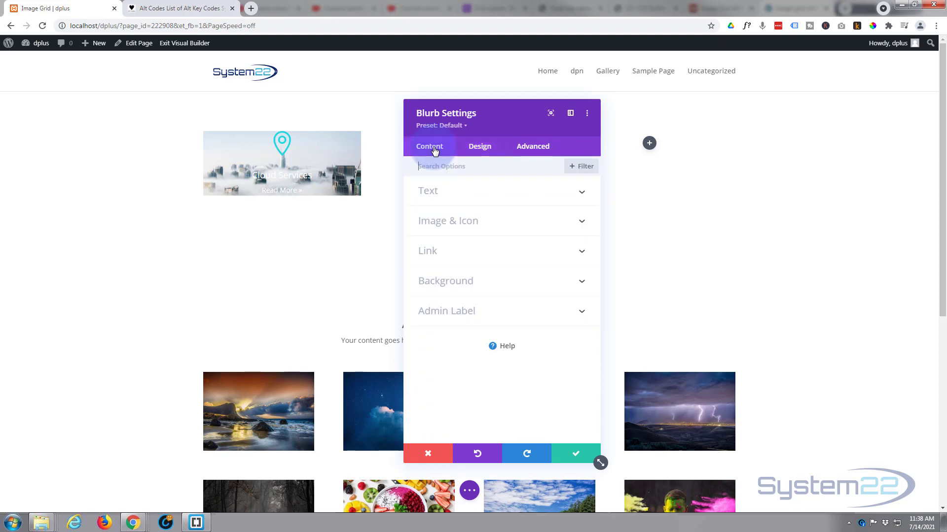
{"action": "left_click", "coordinate": [477, 291]}
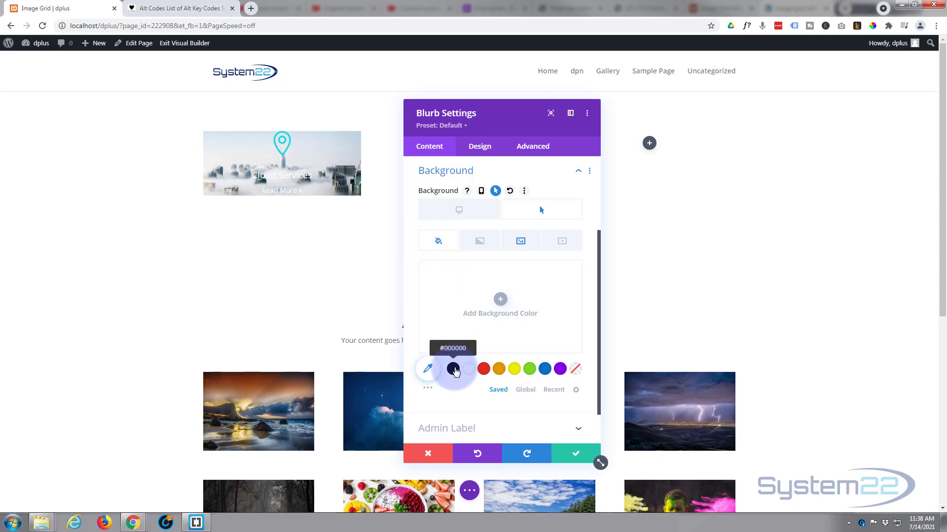
{"action": "left_click", "coordinate": [453, 369]}
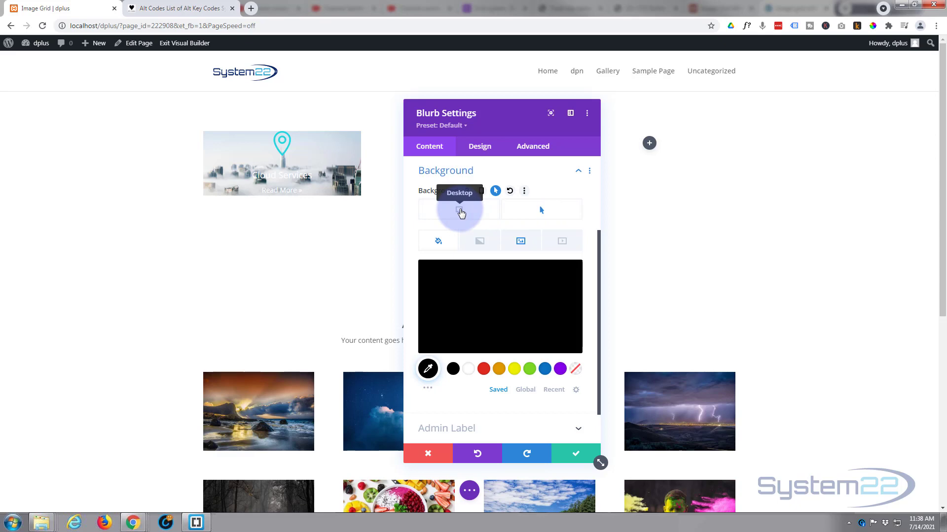
{"action": "left_click", "coordinate": [516, 314]}
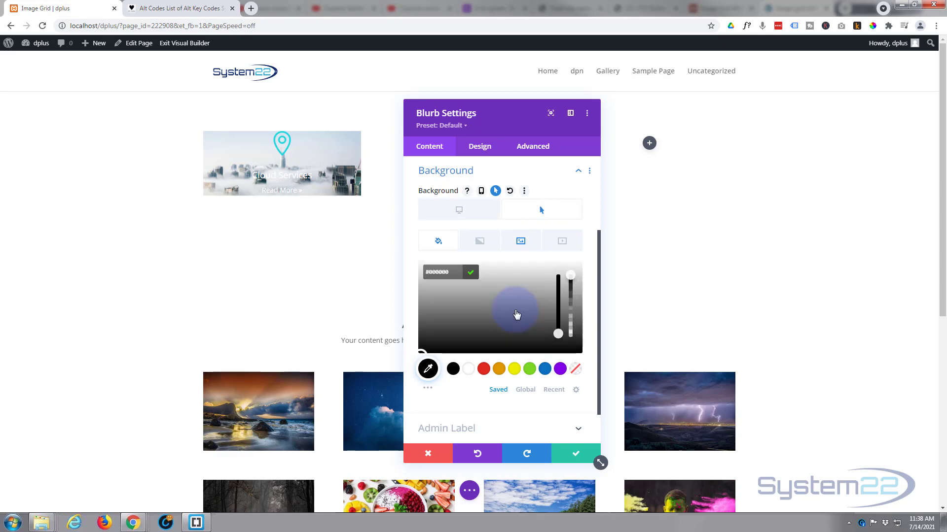
{"action": "left_click", "coordinate": [570, 277]}
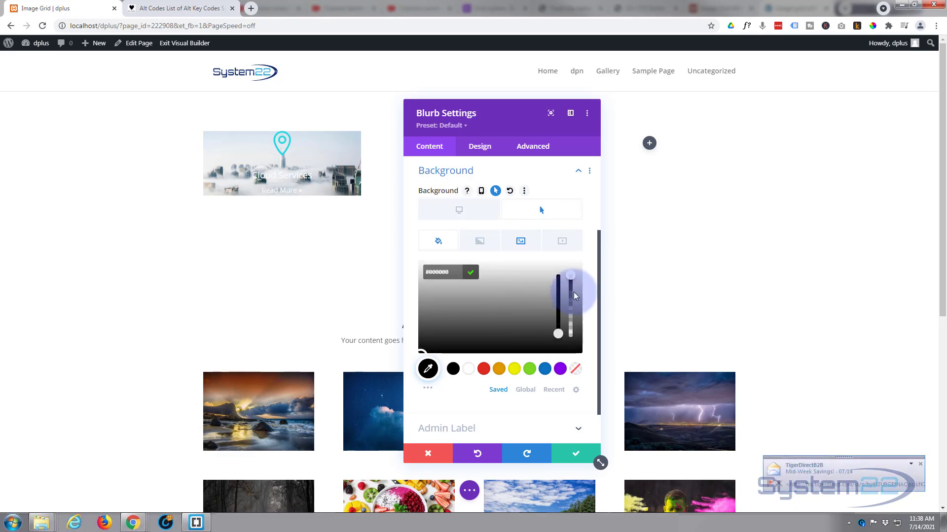
{"action": "left_click_drag", "start_coordinate": [570, 274], "coordinate": [570, 320]}
{"action": "left_click", "coordinate": [521, 241]}
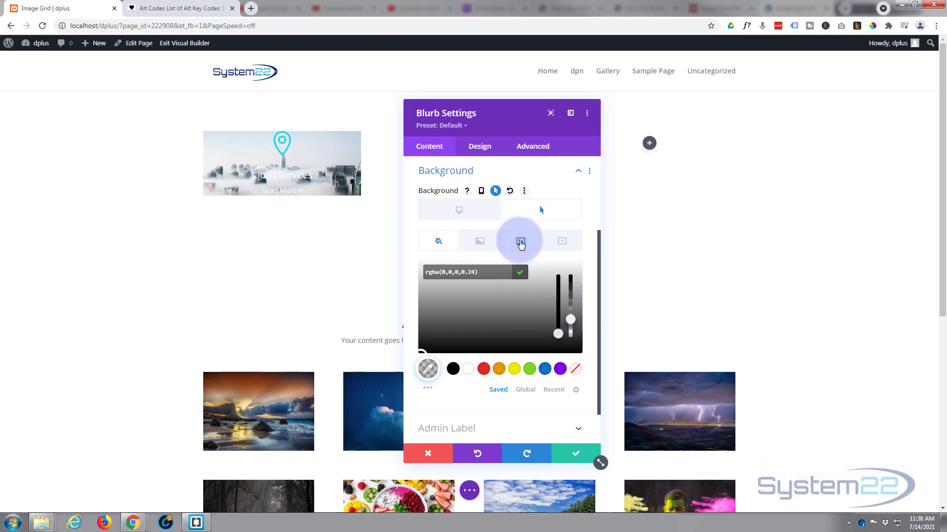
{"action": "scroll", "coordinate": [531, 328], "scroll_direction": "down", "scroll_amount": 2}
{"action": "scroll", "coordinate": [531, 329], "scroll_direction": "down", "scroll_amount": 3}
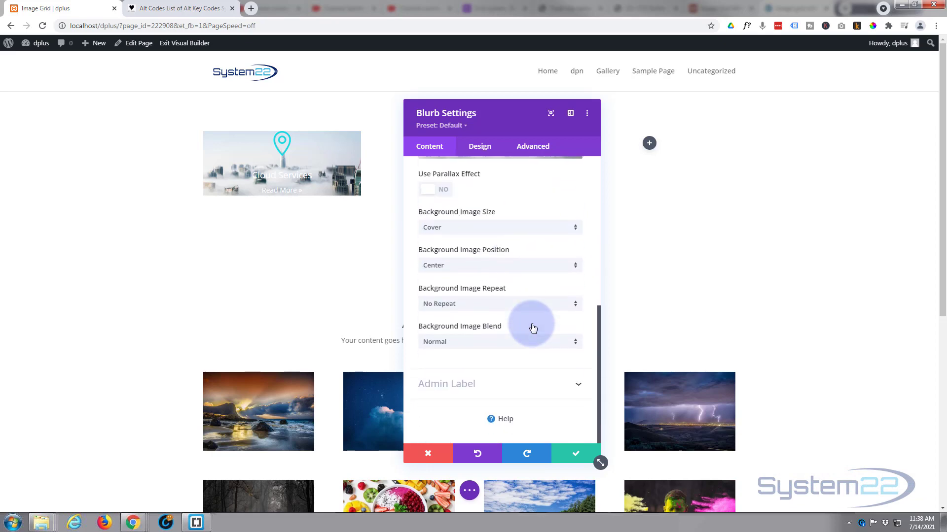
- Set the background image blend to Multiply and adjust the black overlay opacity to 0.28
{"action": "left_click", "coordinate": [495, 347]}
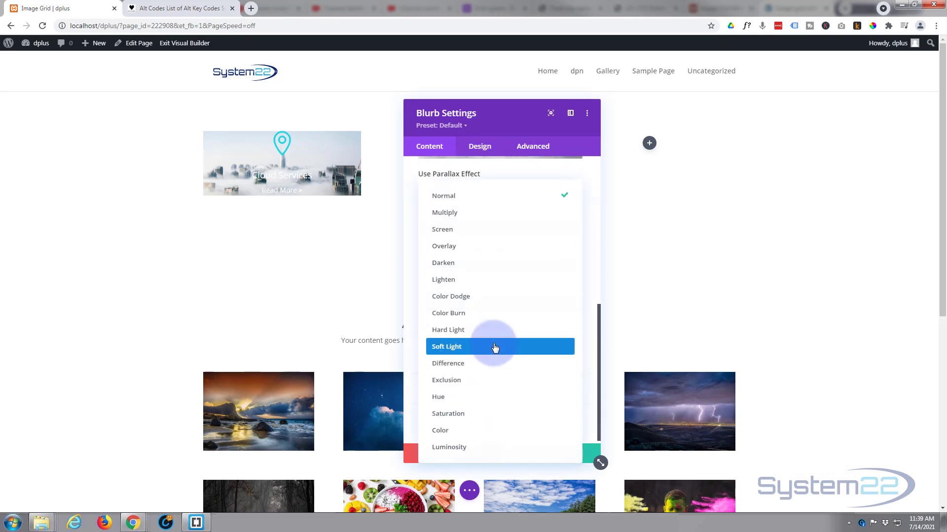
{"action": "left_click", "coordinate": [452, 217]}
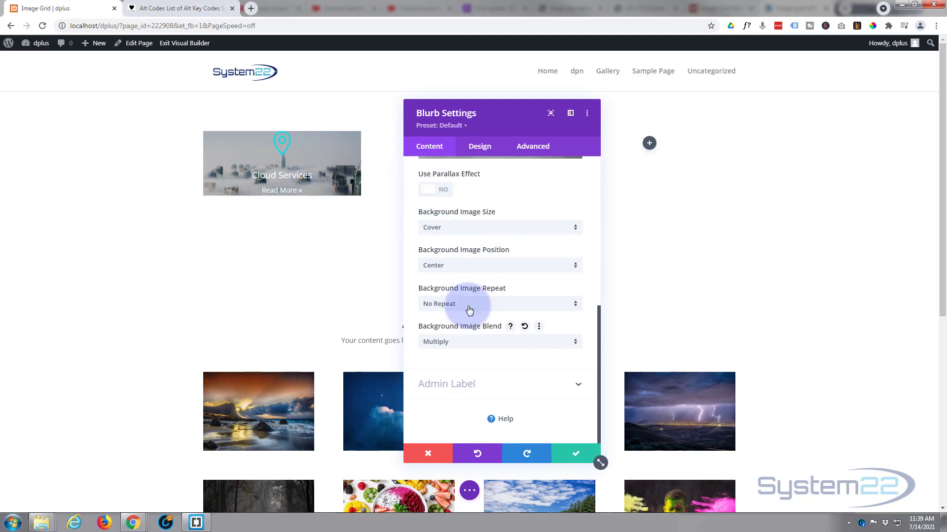
{"action": "scroll", "coordinate": [451, 351], "scroll_direction": "up", "scroll_amount": 2}
{"action": "scroll", "coordinate": [453, 320], "scroll_direction": "up", "scroll_amount": 2}
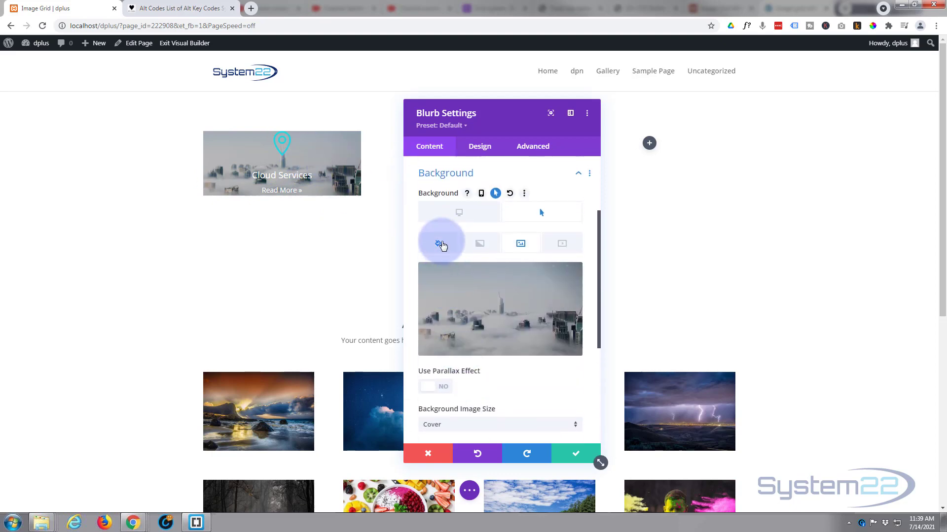
{"action": "left_click", "coordinate": [437, 243]}
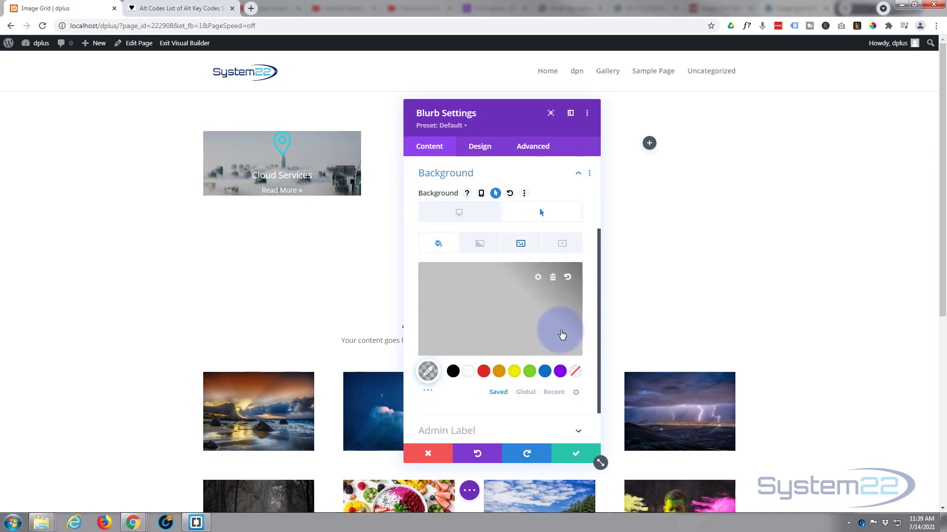
{"action": "left_click", "coordinate": [562, 318]}
{"action": "left_click_drag", "start_coordinate": [571, 308], "coordinate": [573, 331]}
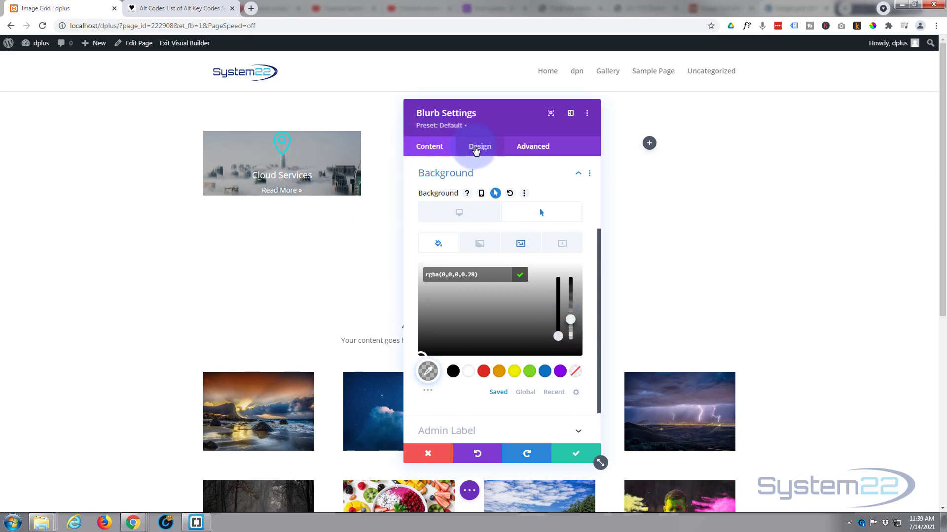
- Give the blurb 100px top and bottom padding and save its settings
{"action": "left_click", "coordinate": [477, 149]}
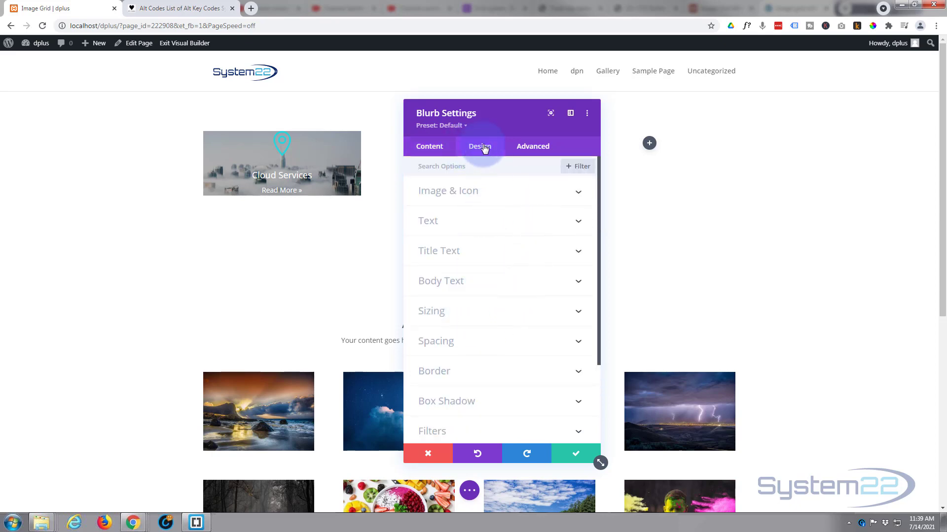
{"action": "left_click", "coordinate": [499, 336]}
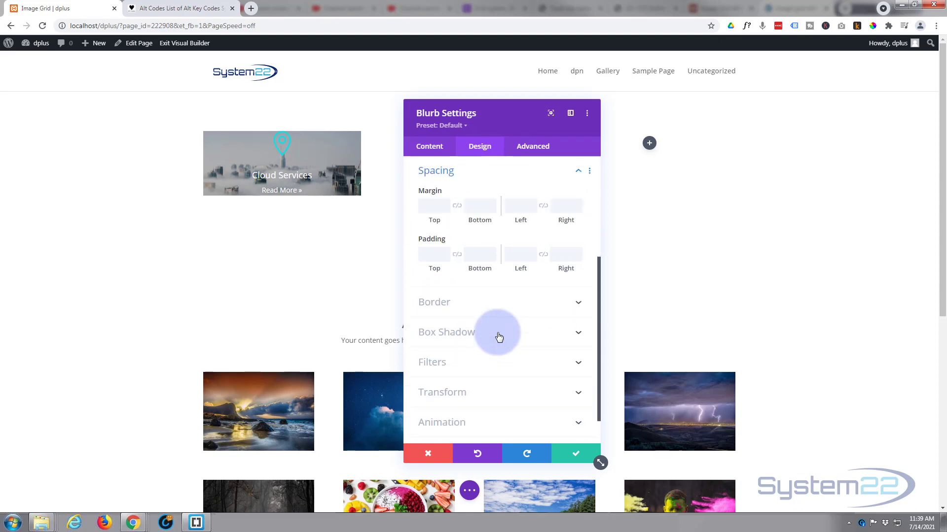
{"action": "left_click", "coordinate": [432, 253]}
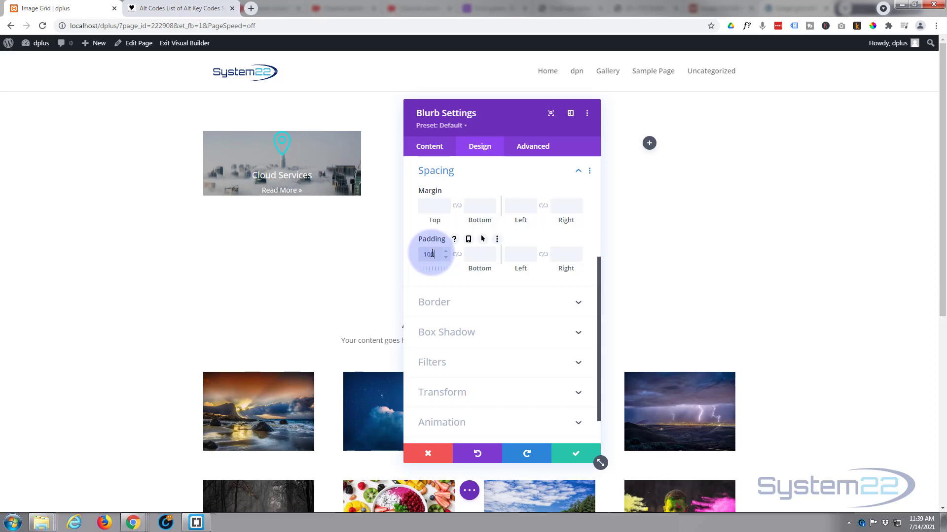
{"action": "left_click", "coordinate": [457, 256]}
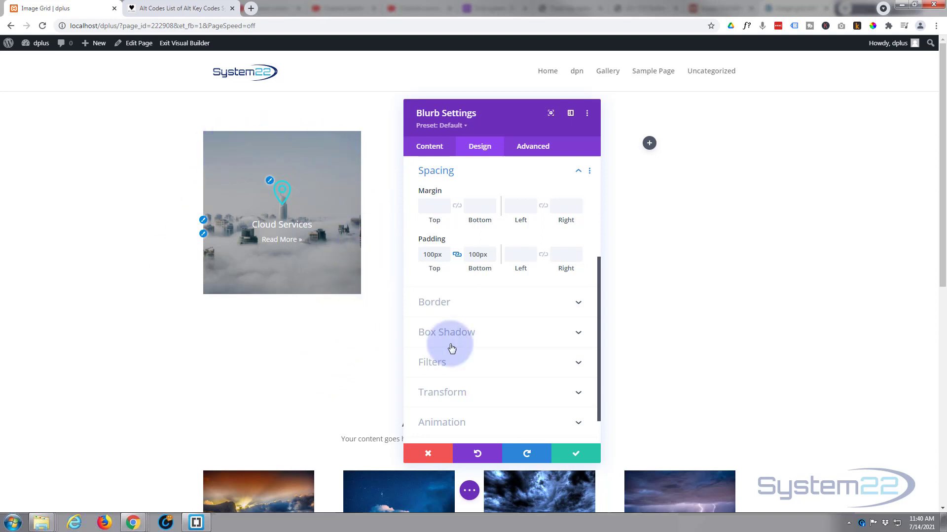
{"action": "left_click", "coordinate": [574, 456]}
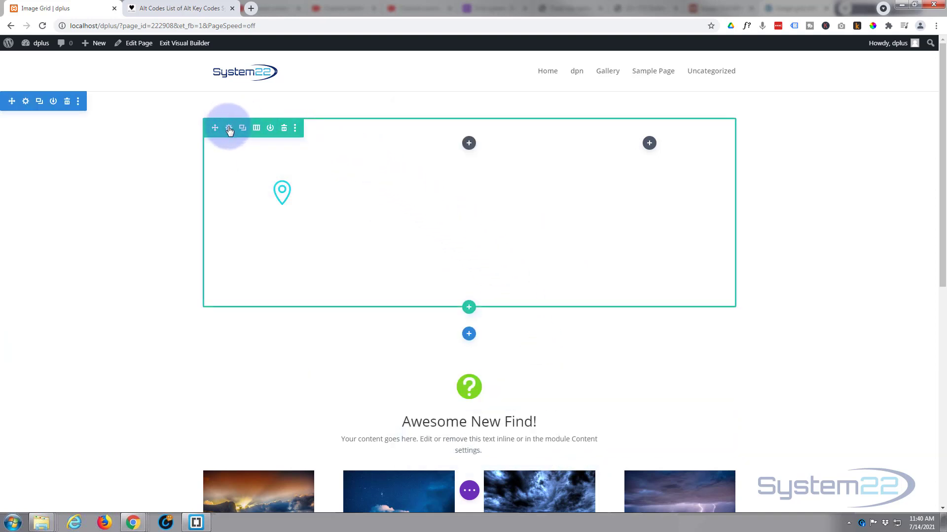
- Set the row's Width and Max Width to 100% with a custom gutter width of 1
{"action": "left_click", "coordinate": [229, 128]}
{"action": "left_click", "coordinate": [481, 150]}
{"action": "left_click", "coordinate": [505, 198]}
{"action": "mouse_move", "coordinate": [428, 291]}
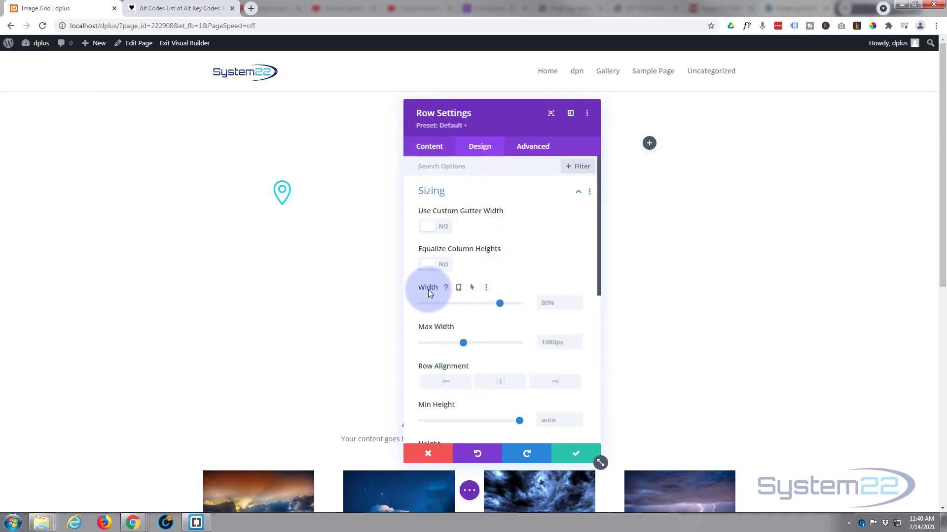
{"action": "left_click_drag", "start_coordinate": [499, 304], "coordinate": [533, 308]}
{"action": "key", "text": "ctrl+c"}
{"action": "left_click", "coordinate": [555, 304]}
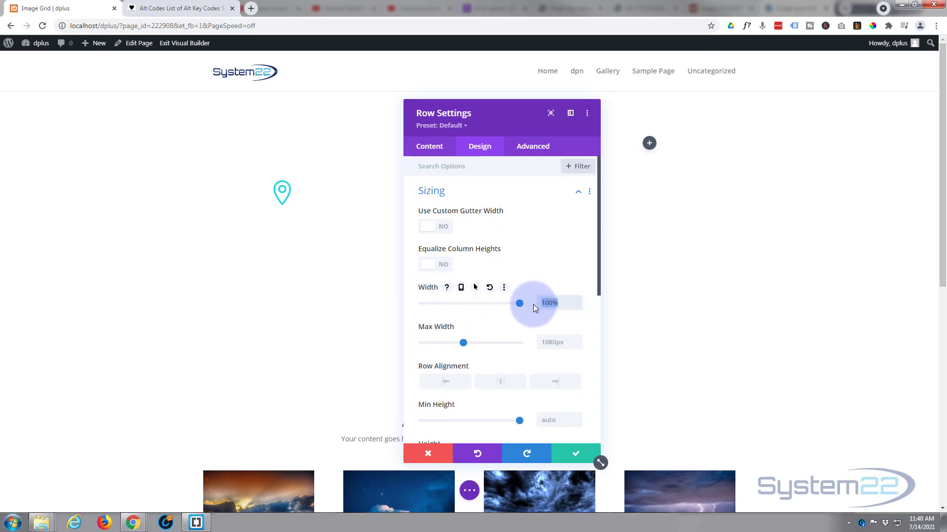
{"action": "left_click", "coordinate": [566, 343]}
{"action": "key", "text": "ctrl+a"}
{"action": "key", "text": "ctrl+v"}
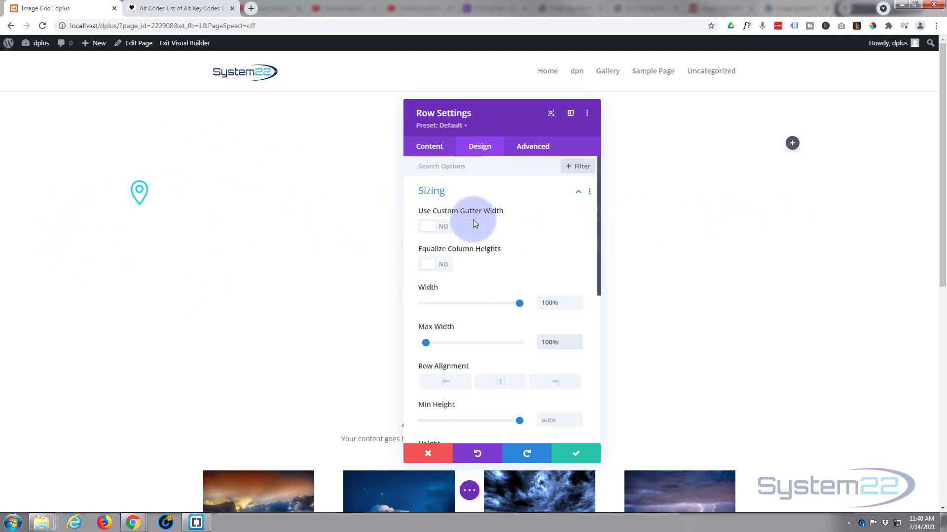
{"action": "left_click", "coordinate": [446, 228]}
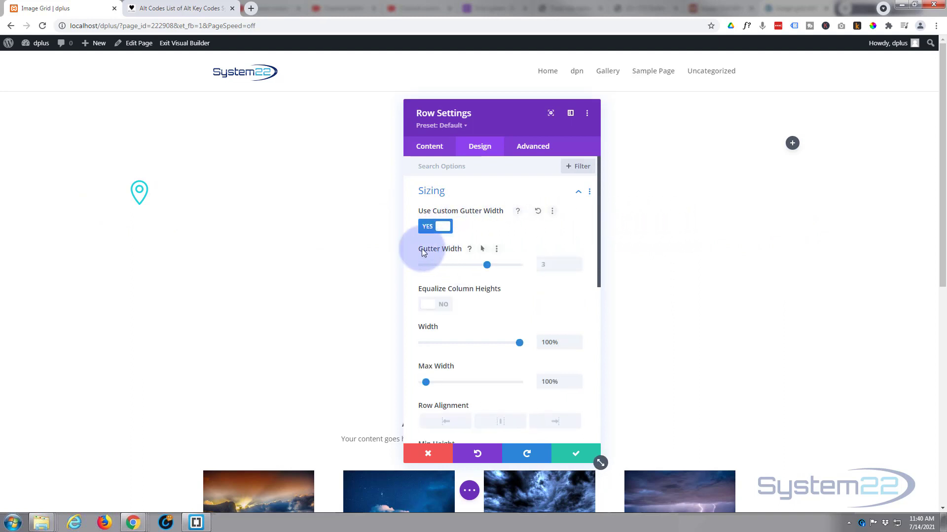
{"action": "left_click_drag", "start_coordinate": [487, 265], "coordinate": [416, 266]}
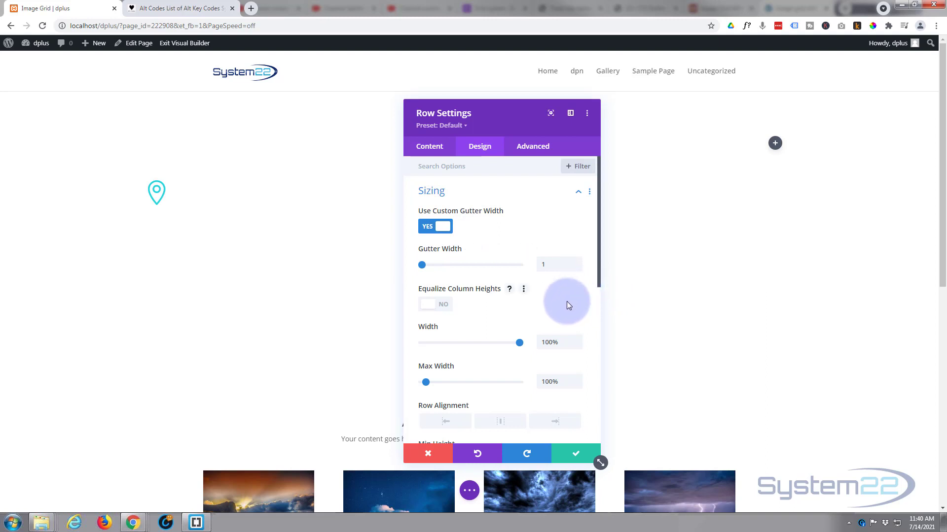
- Set the city skyline reflection photo (u8.jpg) as the row's background image
{"action": "left_click", "coordinate": [427, 150]}
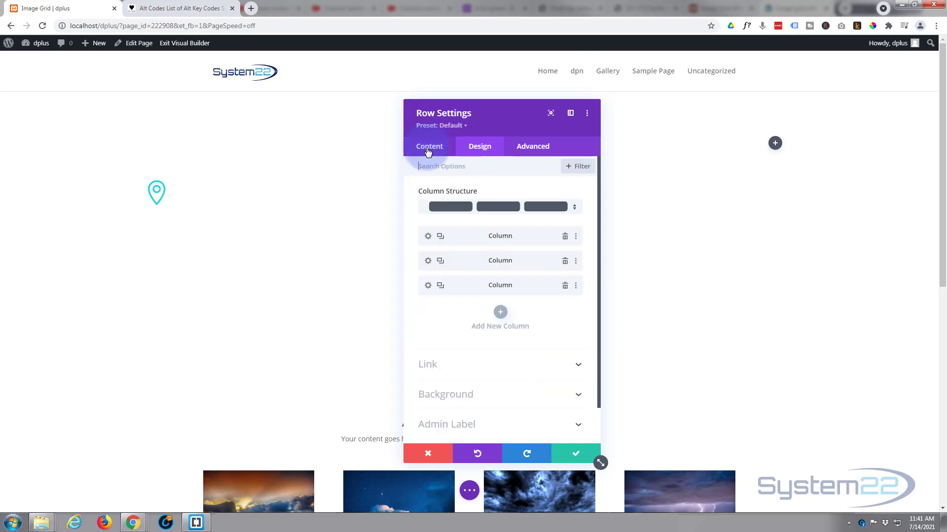
{"action": "left_click", "coordinate": [488, 404]}
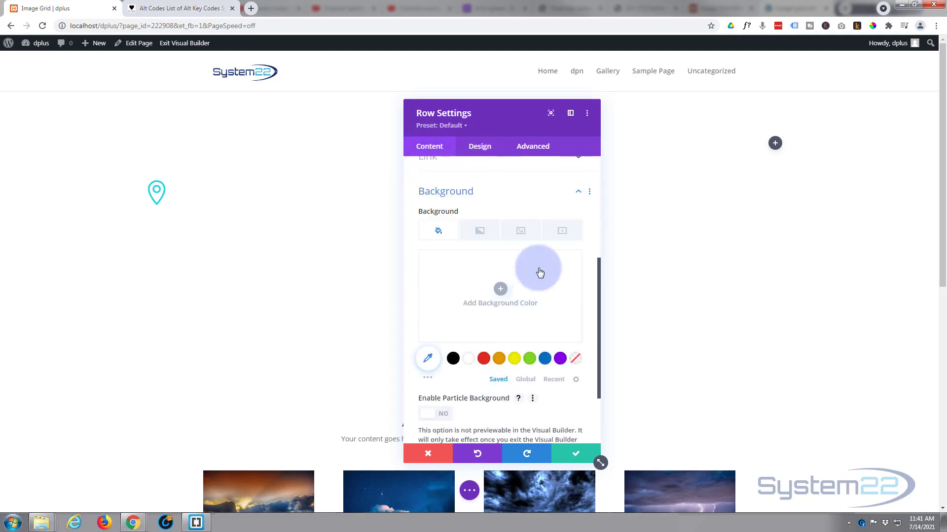
{"action": "left_click", "coordinate": [523, 233]}
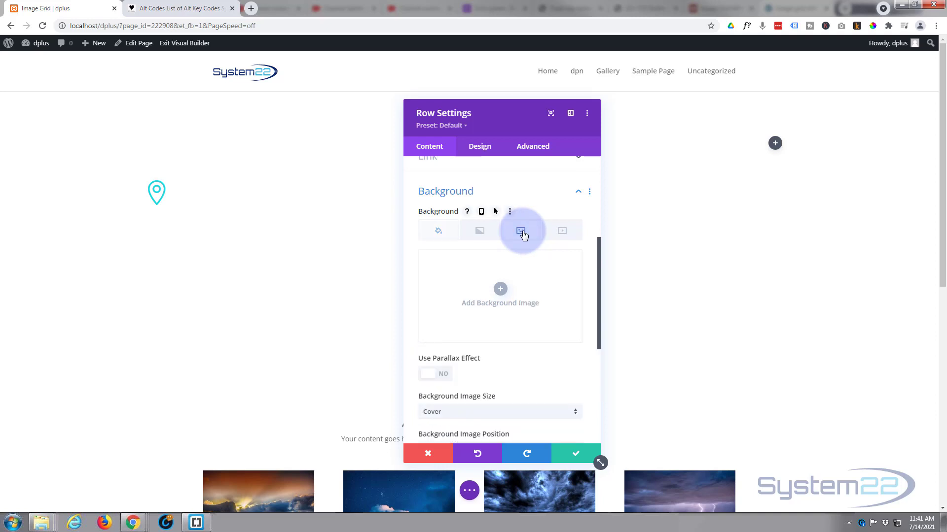
{"action": "left_click", "coordinate": [496, 293]}
{"action": "left_click", "coordinate": [177, 166]}
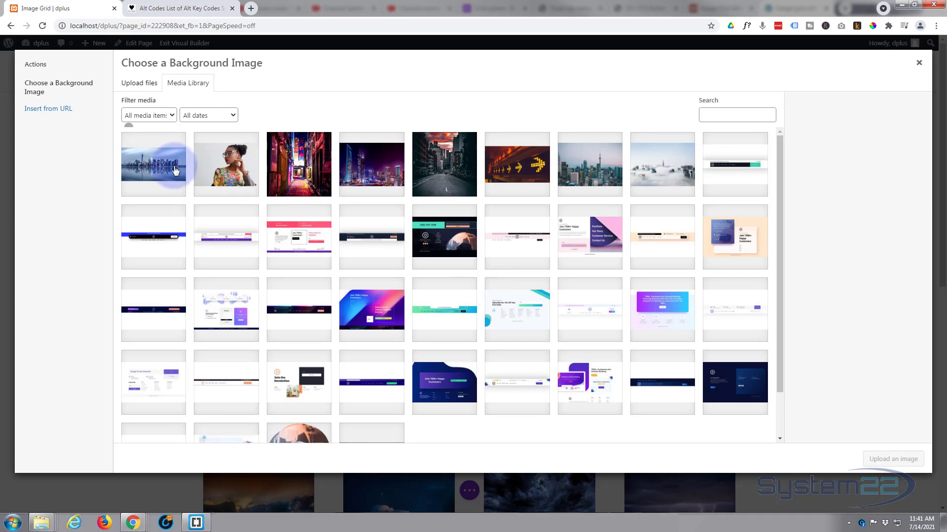
{"action": "left_click", "coordinate": [676, 450]}
{"action": "left_click", "coordinate": [874, 461]}
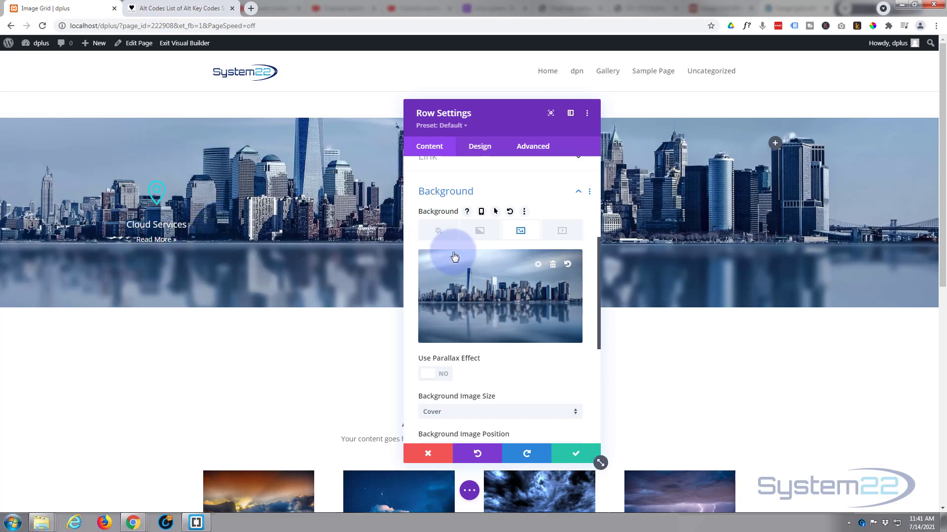
- Set the row background colour to black and the skyline image blend mode to Multiply
{"action": "left_click", "coordinate": [437, 231]}
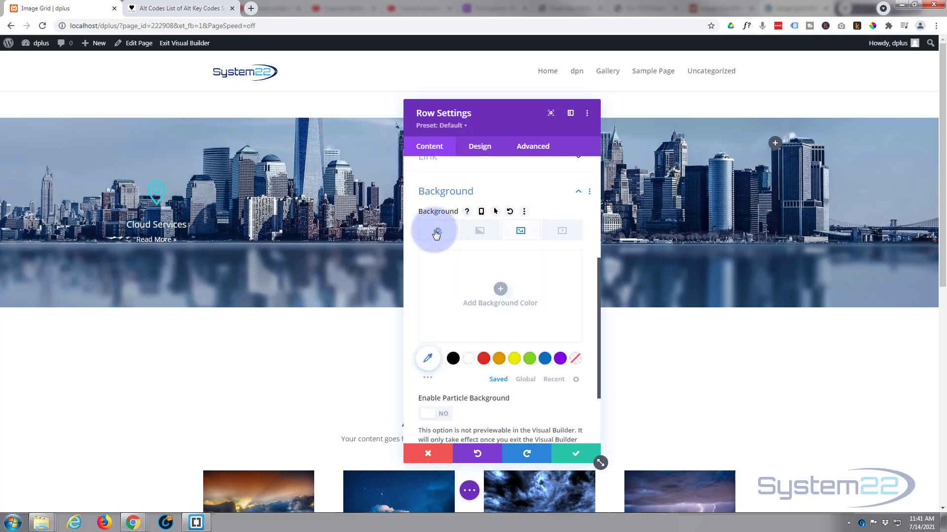
{"action": "left_click", "coordinate": [452, 359]}
{"action": "left_click", "coordinate": [525, 234]}
{"action": "scroll", "coordinate": [519, 311], "scroll_direction": "down", "scroll_amount": 5}
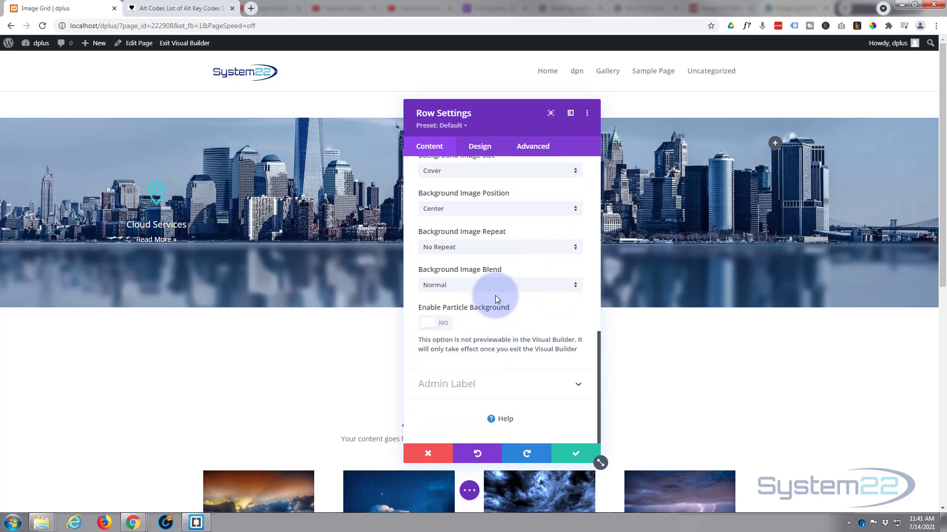
{"action": "left_click", "coordinate": [493, 286]}
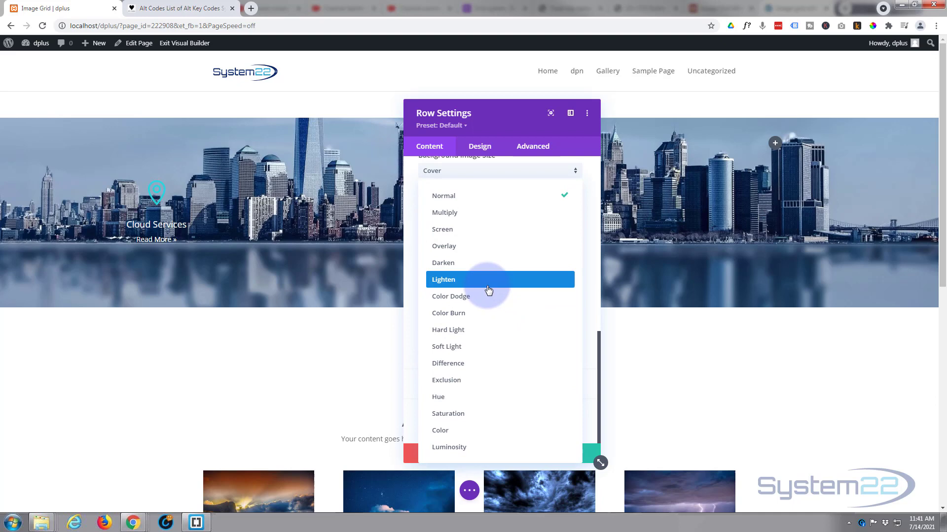
{"action": "left_click", "coordinate": [451, 214]}
- Lower the black overlay's opacity to a faint rgba(0,0,0,0.18) and save the row
{"action": "scroll", "coordinate": [452, 251], "scroll_direction": "up", "scroll_amount": 7}
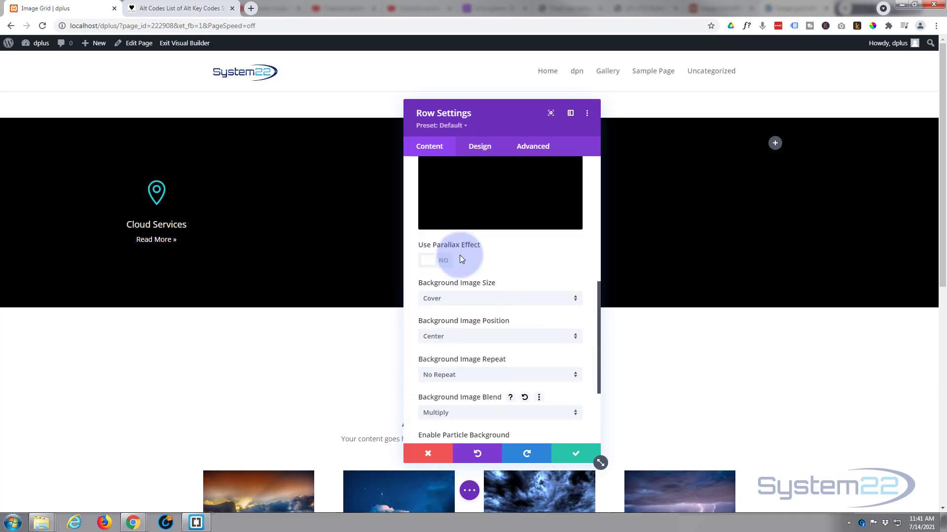
{"action": "left_click", "coordinate": [437, 285]}
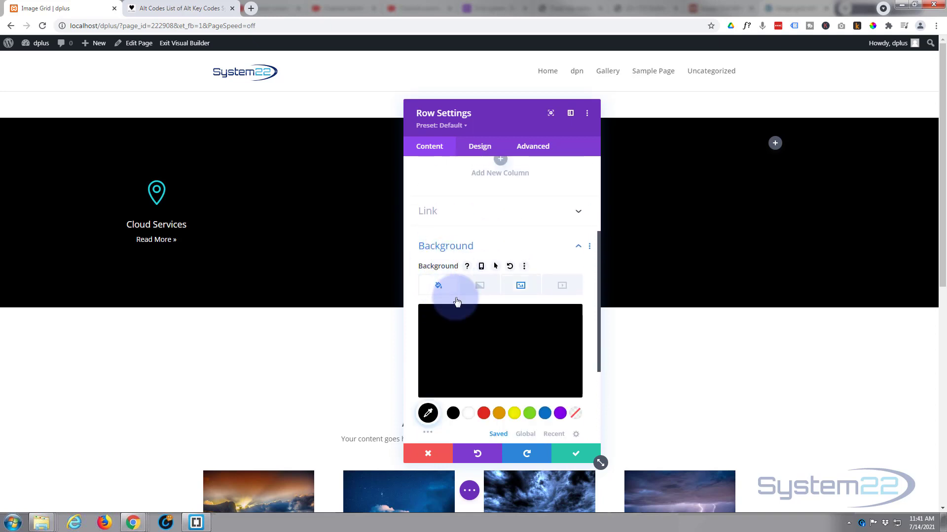
{"action": "left_click", "coordinate": [477, 345]}
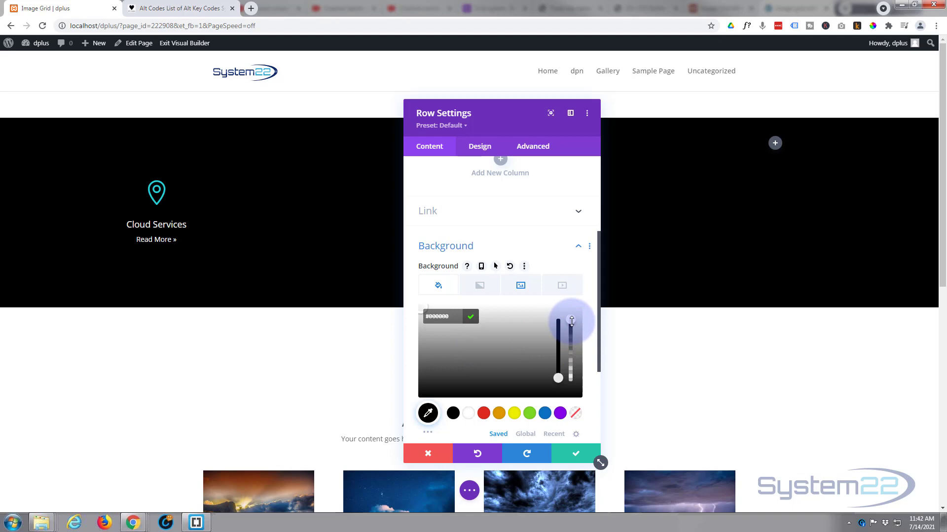
{"action": "left_click_drag", "start_coordinate": [571, 320], "coordinate": [569, 380]}
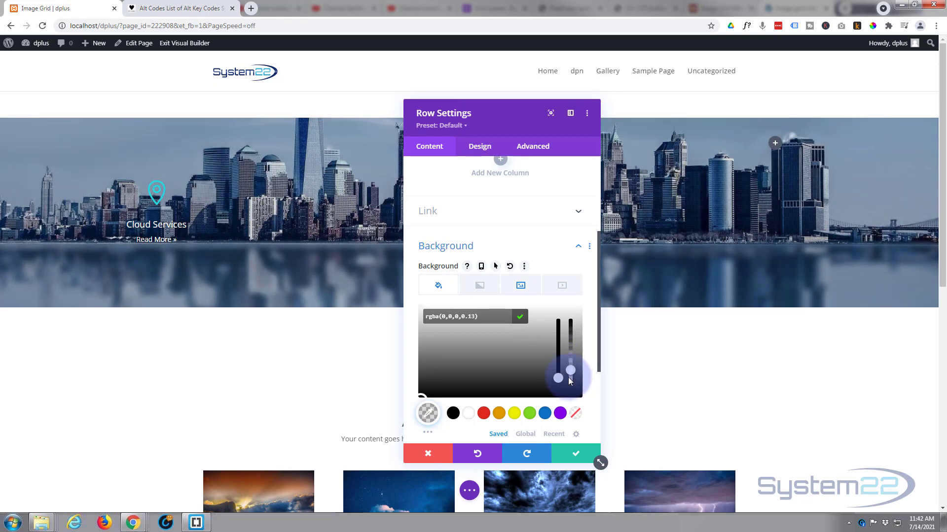
{"action": "left_click_drag", "start_coordinate": [569, 378], "coordinate": [569, 377]}
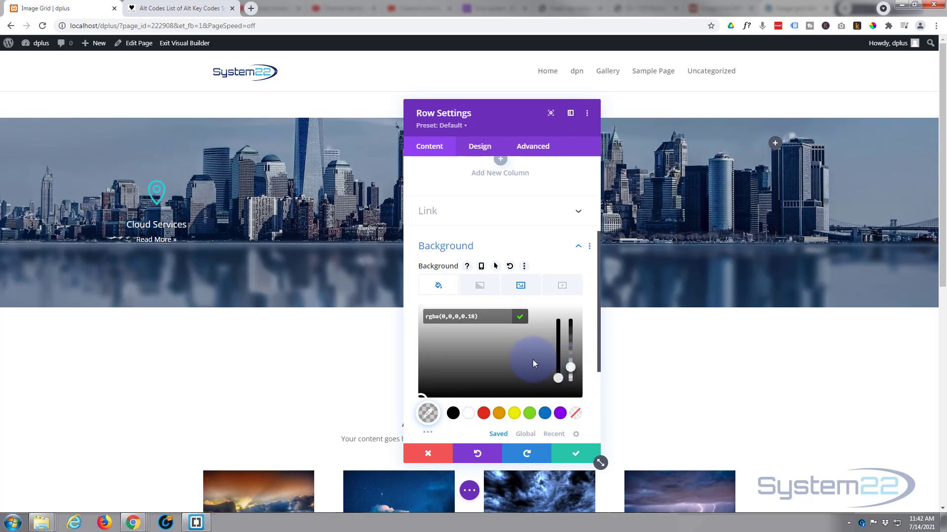
{"action": "left_click", "coordinate": [574, 454]}
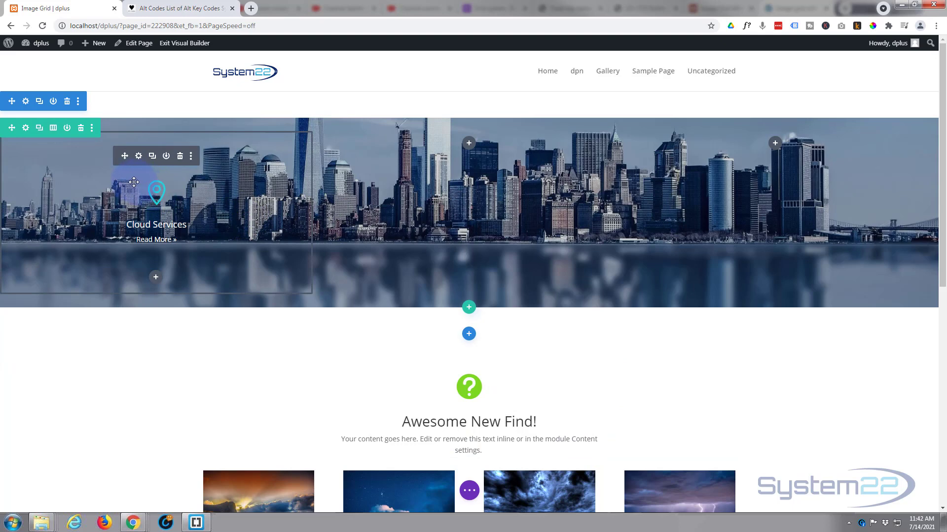
- Give the Cloud Services blurb a 1px border in translucent white, rgba(255,255,255,0.49)
{"action": "left_click", "coordinate": [138, 157]}
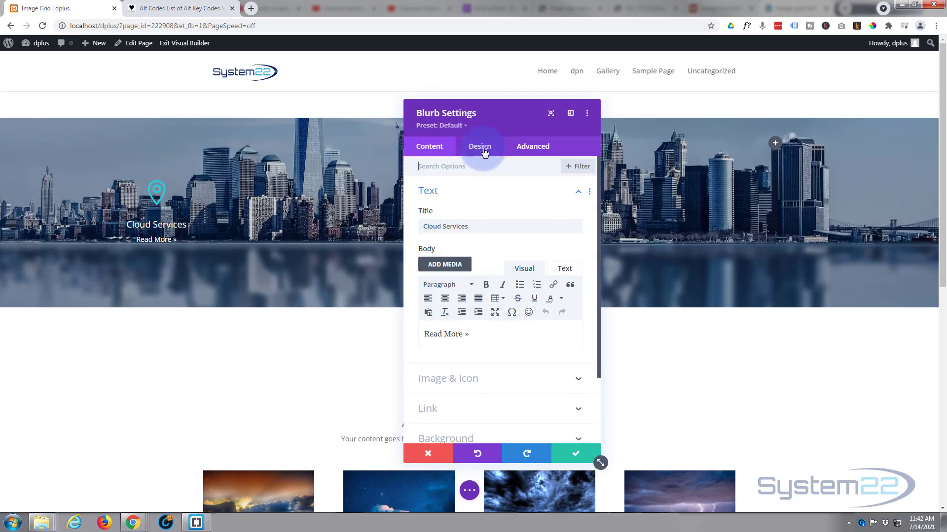
{"action": "left_click", "coordinate": [484, 153]}
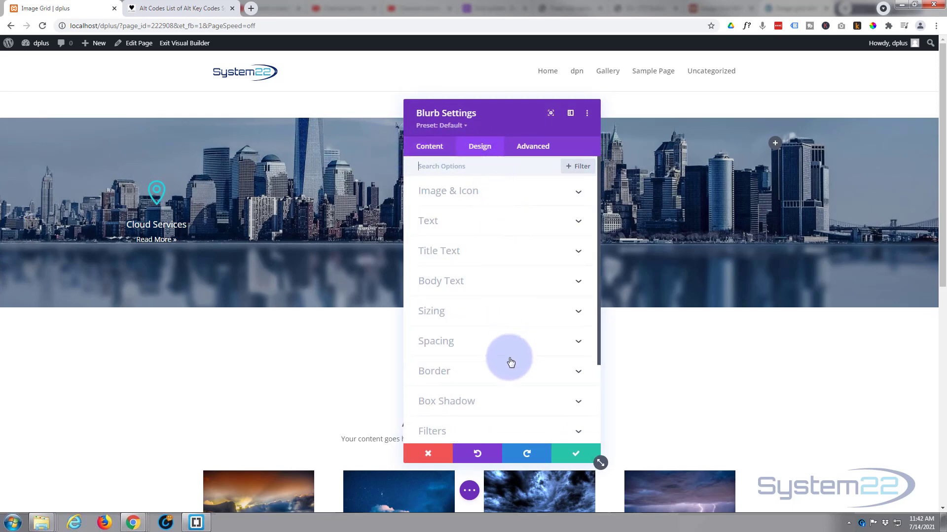
{"action": "left_click", "coordinate": [503, 373]}
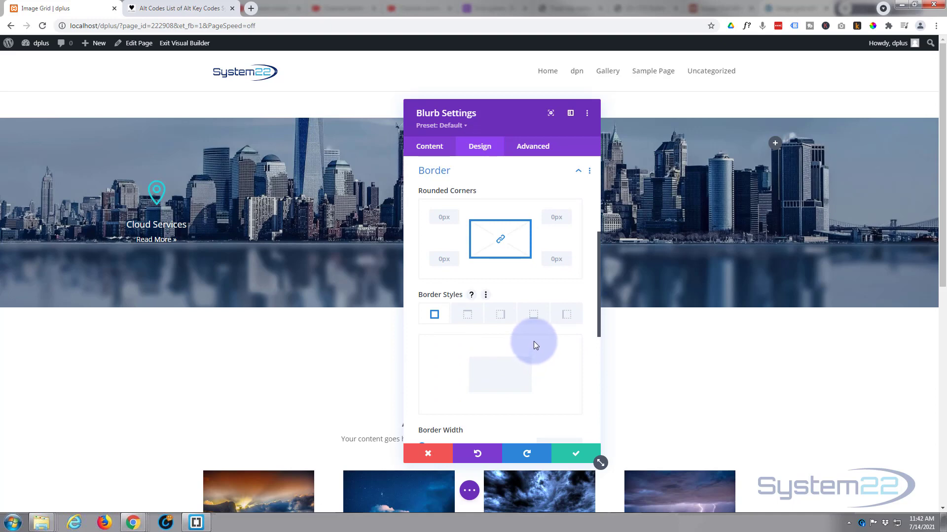
{"action": "scroll", "coordinate": [534, 342], "scroll_direction": "down", "scroll_amount": 4}
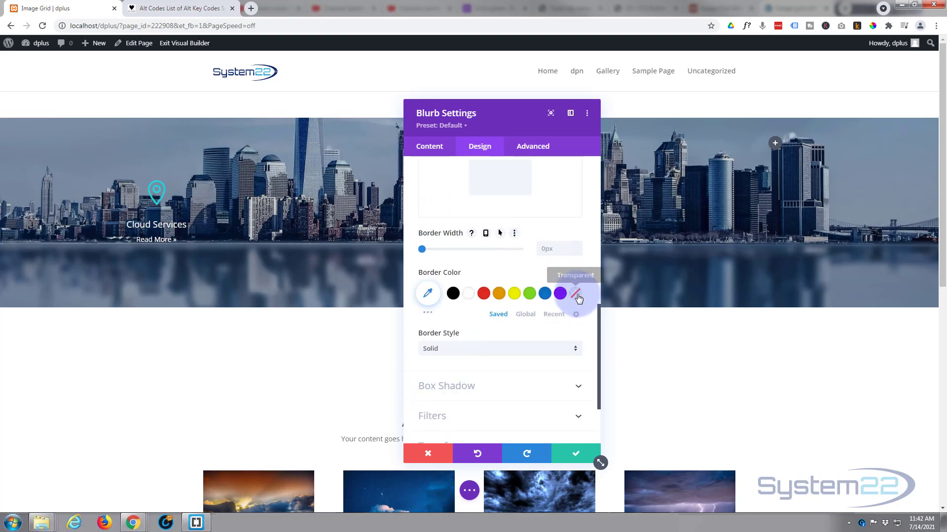
{"action": "left_click", "coordinate": [576, 245]}
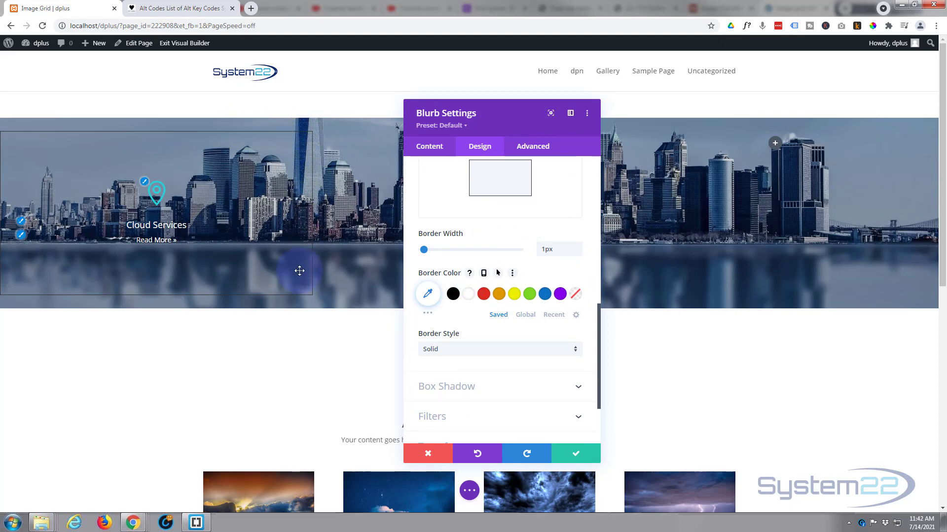
{"action": "left_click", "coordinate": [427, 294]}
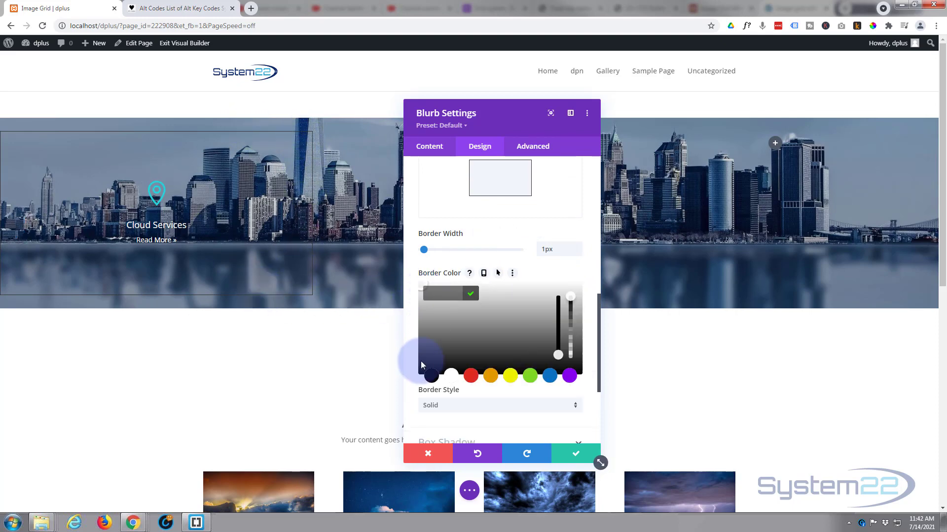
{"action": "left_click", "coordinate": [452, 377]}
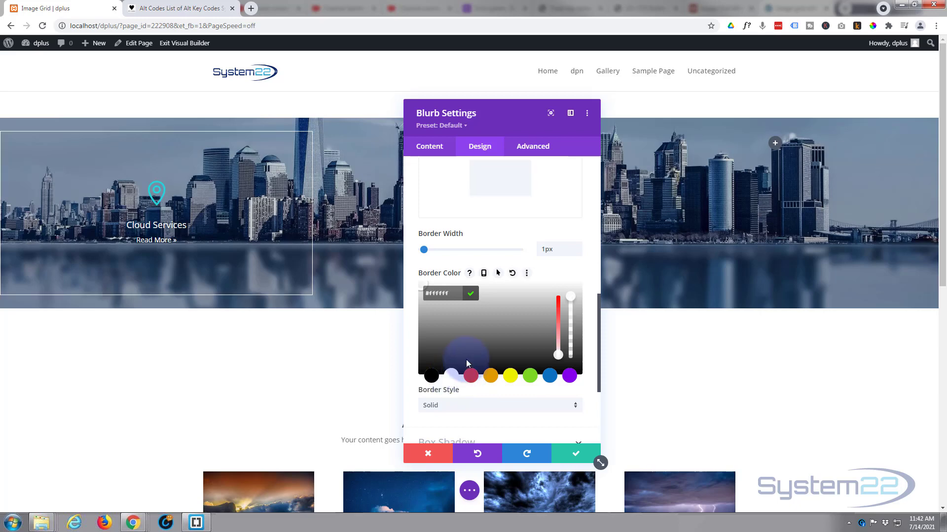
{"action": "left_click_drag", "start_coordinate": [574, 319], "coordinate": [574, 334]}
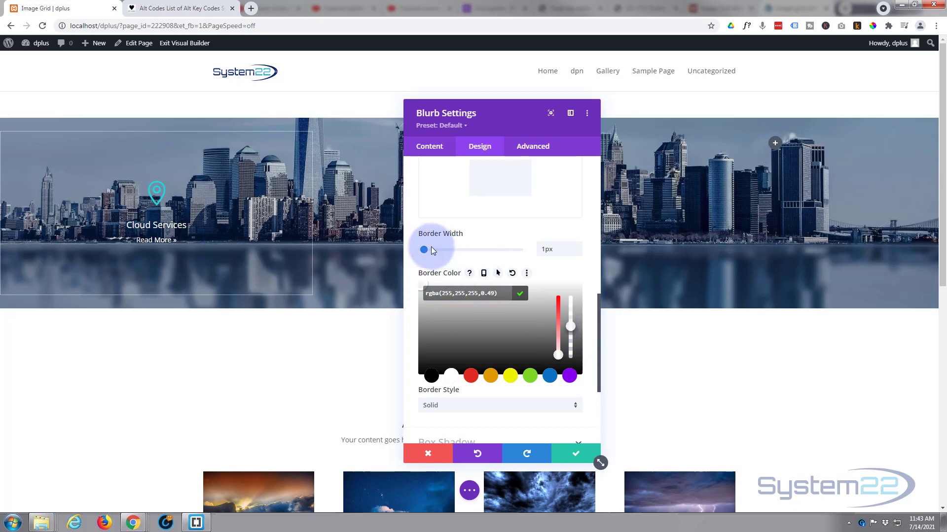
- Set the Cloud Services blurb's Module Link URL to #gal and save its settings
{"action": "left_click", "coordinate": [429, 146]}
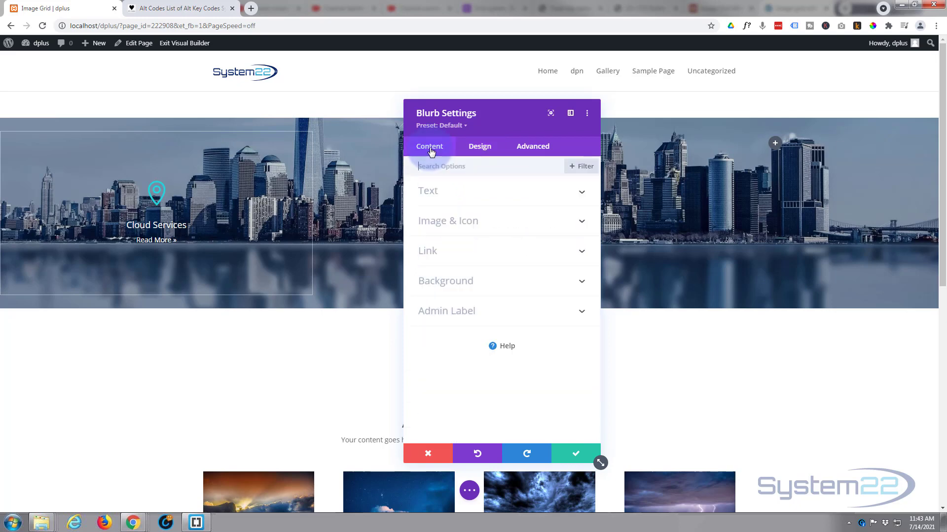
{"action": "left_click", "coordinate": [463, 252]}
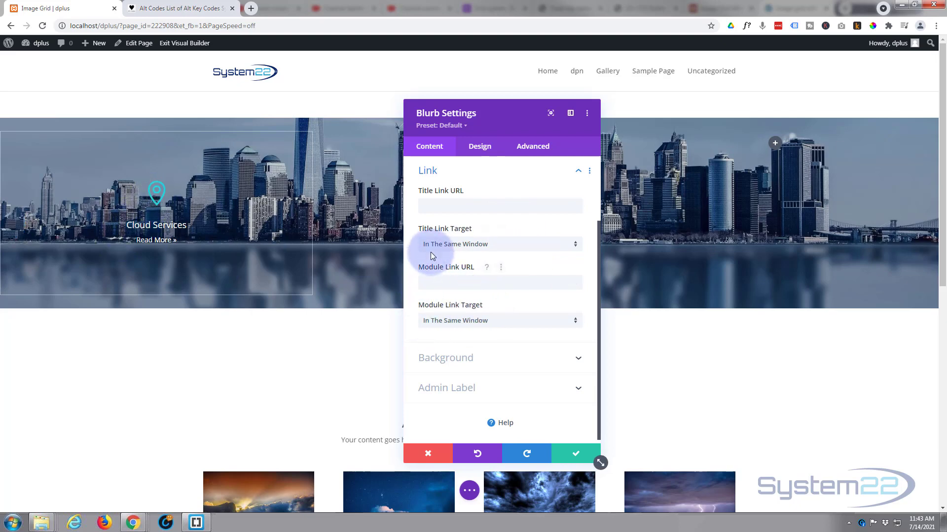
{"action": "scroll", "coordinate": [274, 413], "scroll_direction": "down", "scroll_amount": 1}
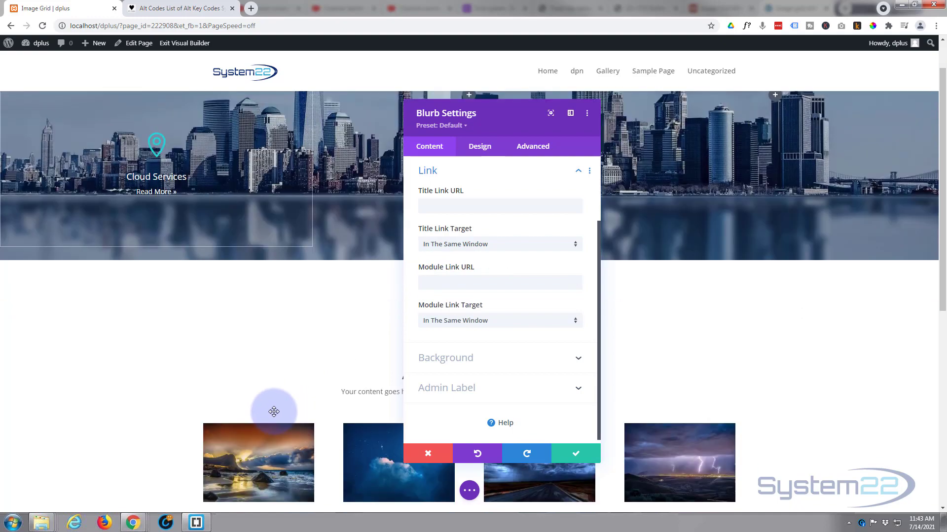
{"action": "scroll", "coordinate": [148, 382], "scroll_direction": "down", "scroll_amount": 1}
{"action": "scroll", "coordinate": [153, 380], "scroll_direction": "up", "scroll_amount": 1}
{"action": "scroll", "coordinate": [152, 380], "scroll_direction": "up", "scroll_amount": 1}
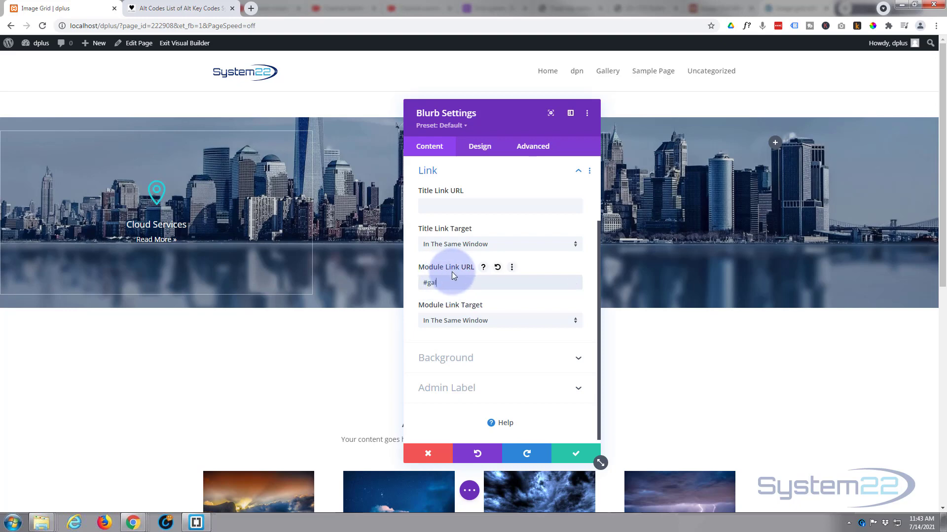
{"action": "left_click", "coordinate": [561, 452]}
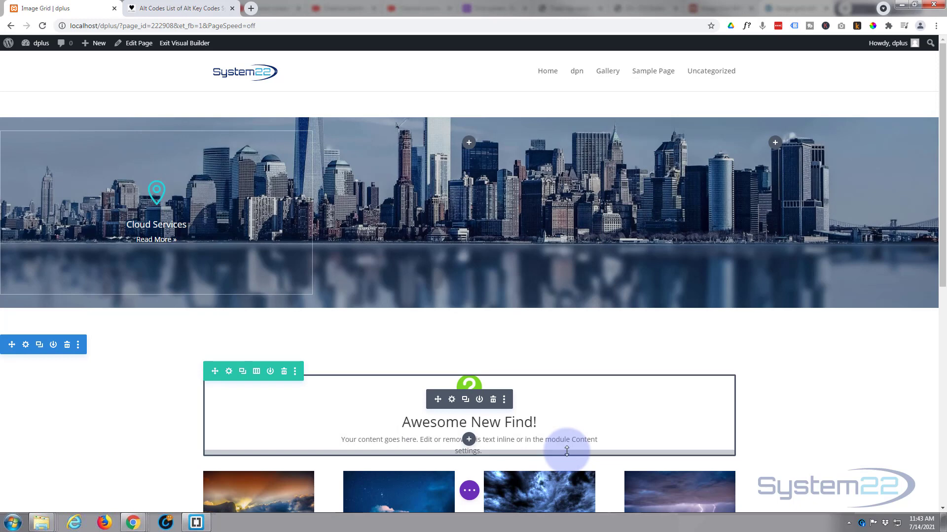
- Exit the visual builder and return to the page showing the skyline row with the Cloud Services blurb
{"action": "left_click", "coordinate": [469, 491]}
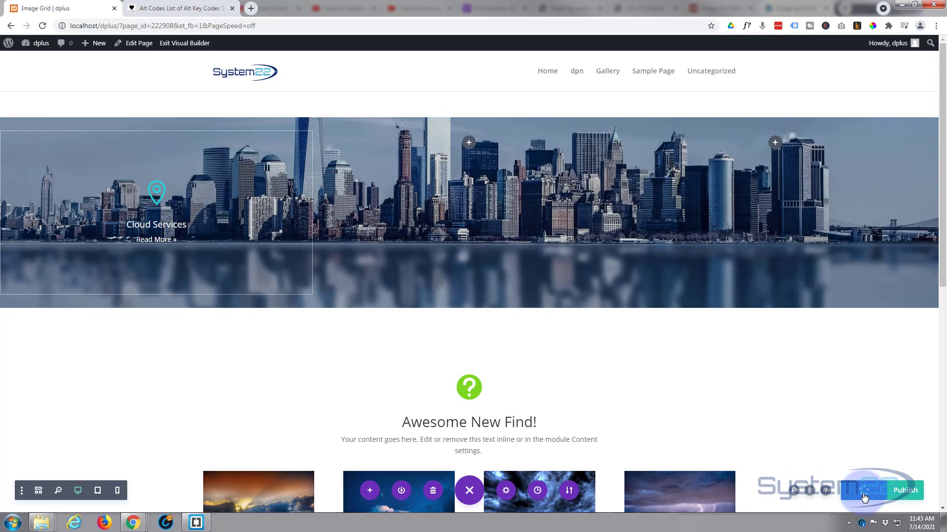
{"action": "left_click", "coordinate": [195, 44]}
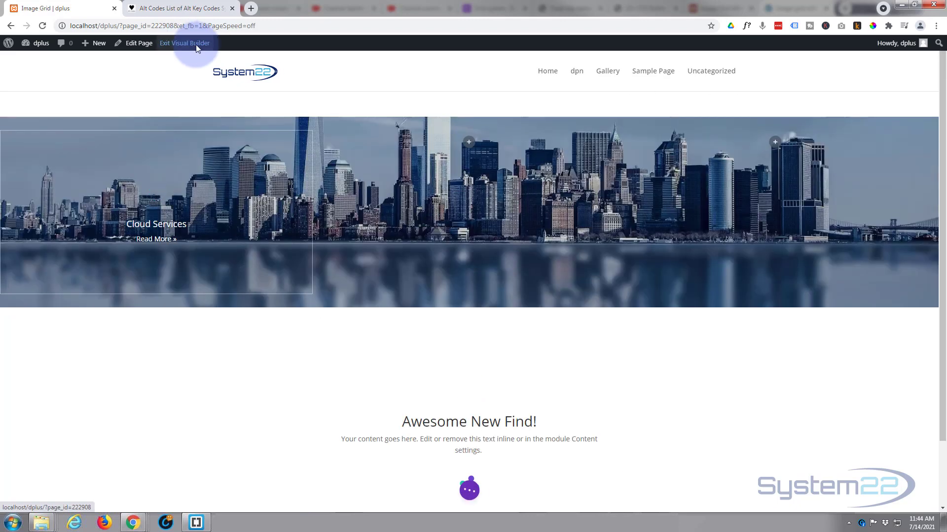
{"action": "mouse_move", "coordinate": [164, 120]}
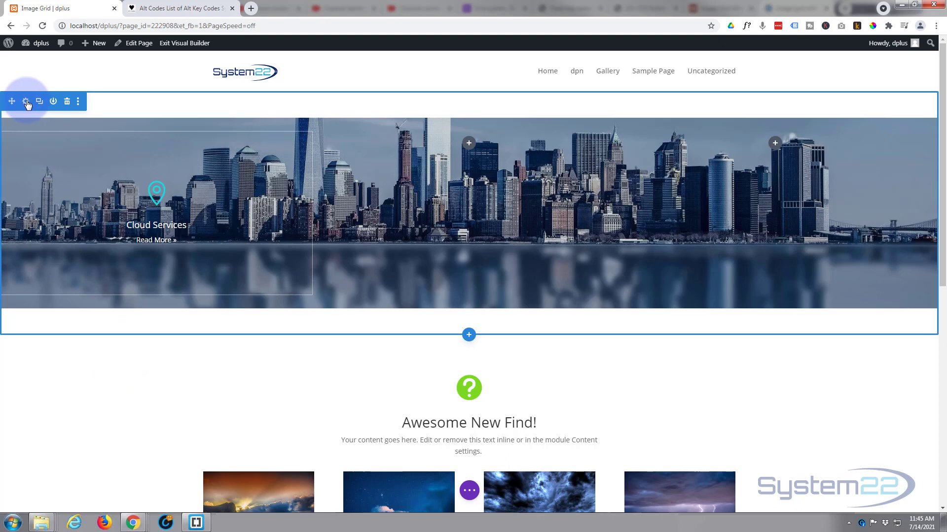
- Set the skyline section's top and bottom padding to 0px and save
{"action": "left_click", "coordinate": [26, 102]}
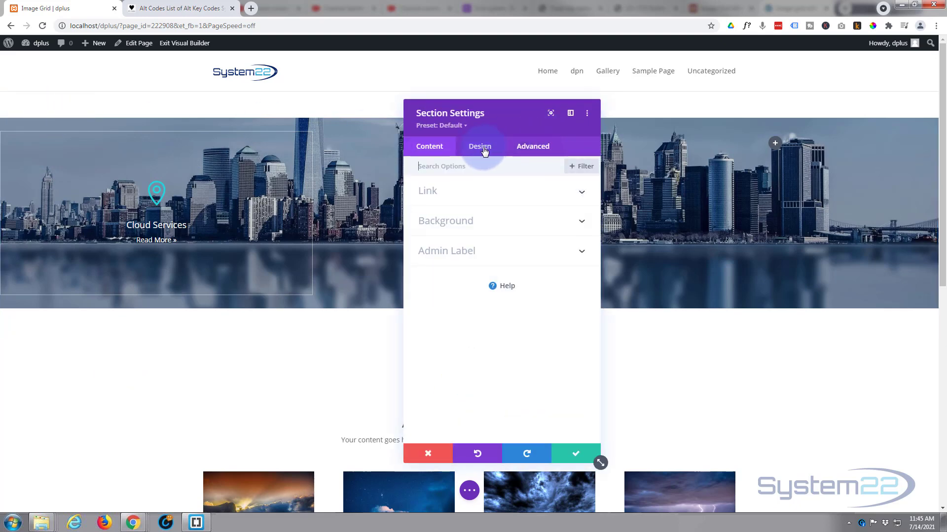
{"action": "left_click", "coordinate": [485, 150]}
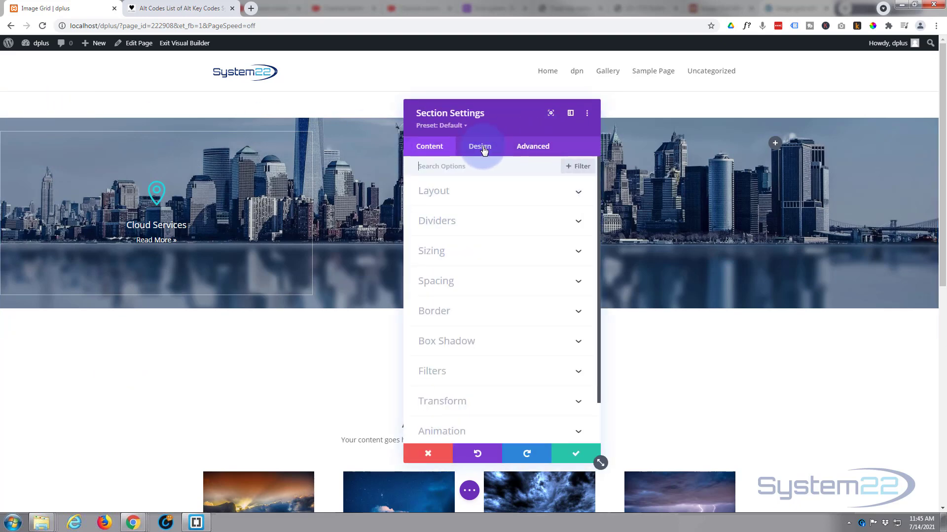
{"action": "left_click", "coordinate": [483, 285]}
{"action": "left_click", "coordinate": [428, 254]}
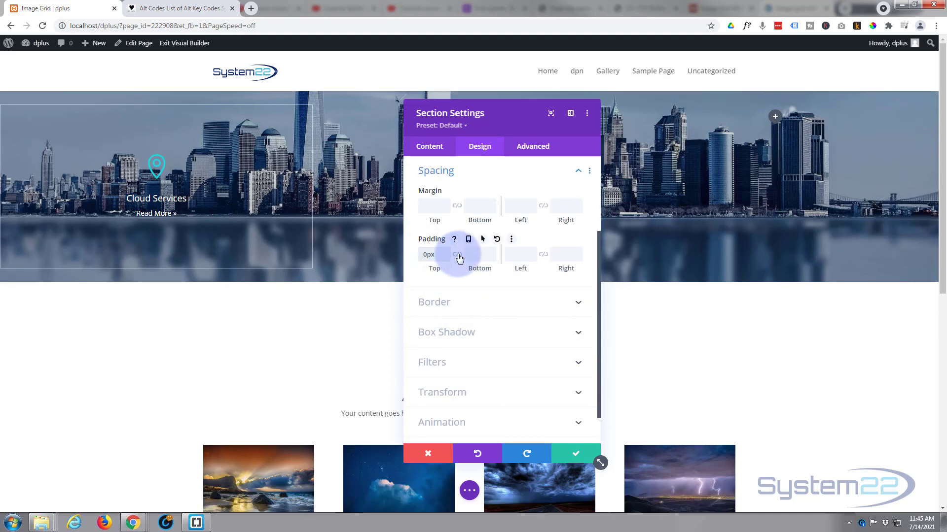
{"action": "left_click", "coordinate": [457, 255]}
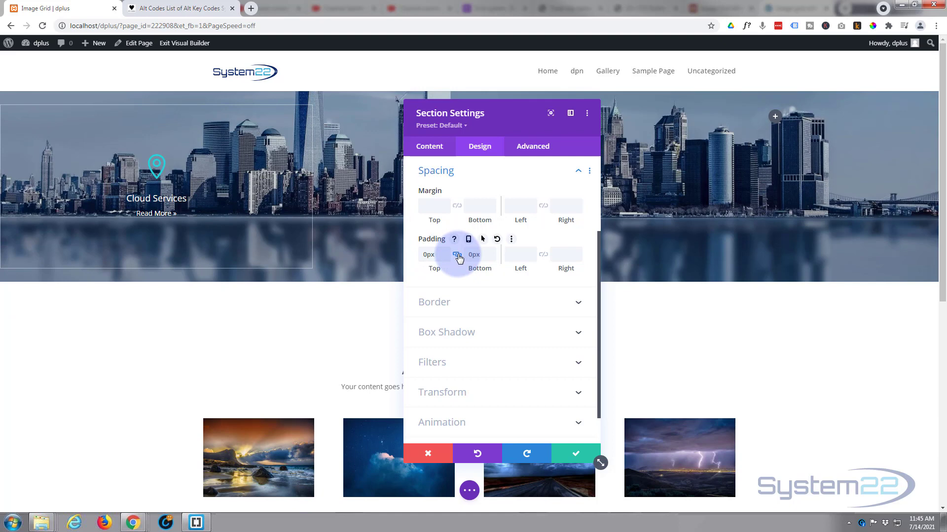
{"action": "left_click", "coordinate": [576, 456]}
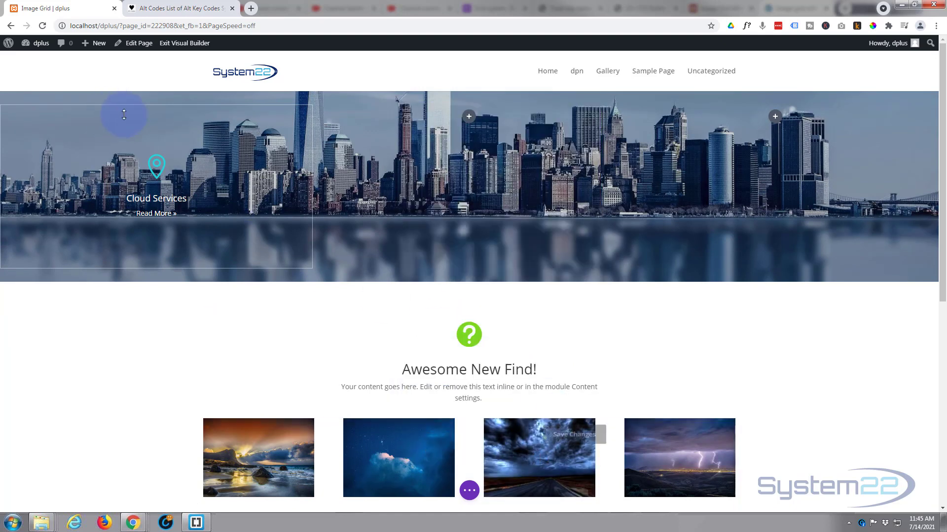
- Set the row's top and bottom padding to 0px and save
{"action": "left_click", "coordinate": [25, 101]}
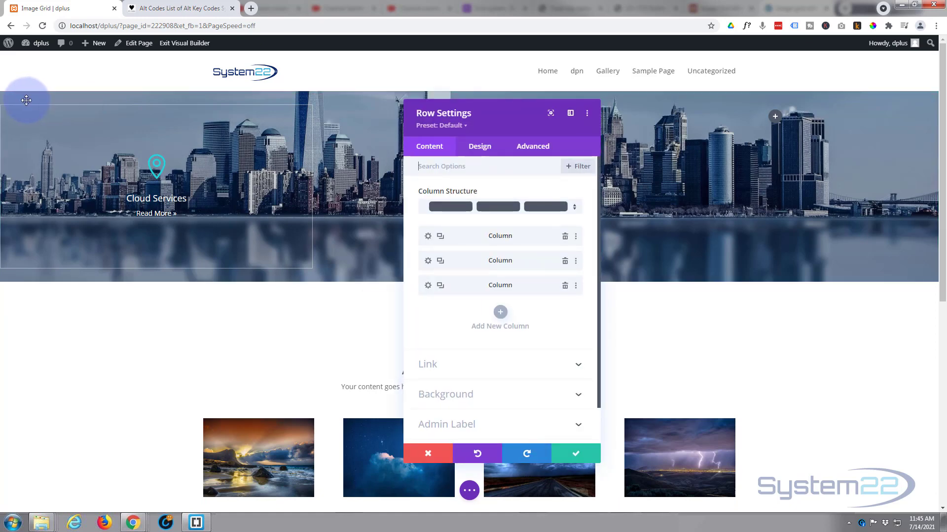
{"action": "left_click", "coordinate": [479, 146]}
{"action": "left_click", "coordinate": [498, 230]}
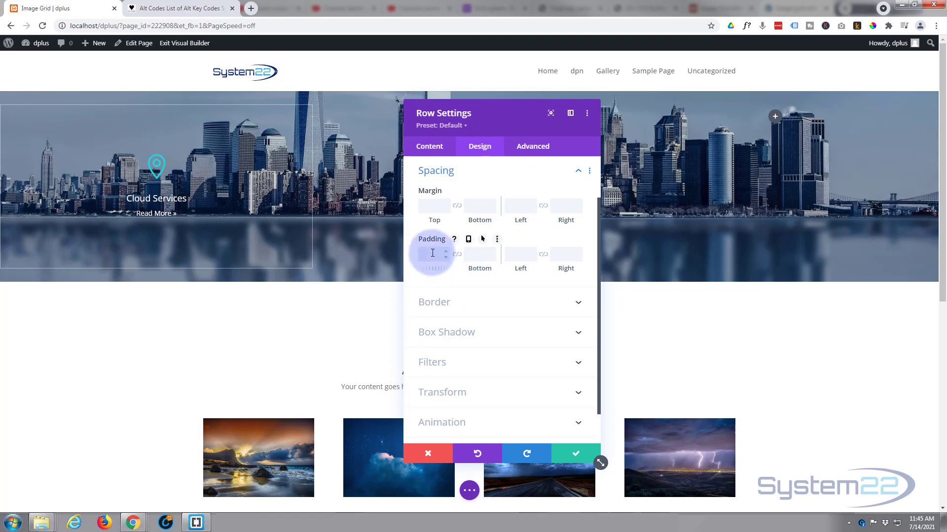
{"action": "left_click", "coordinate": [433, 253]}
{"action": "type", "text": "0"}
{"action": "left_click", "coordinate": [457, 255]}
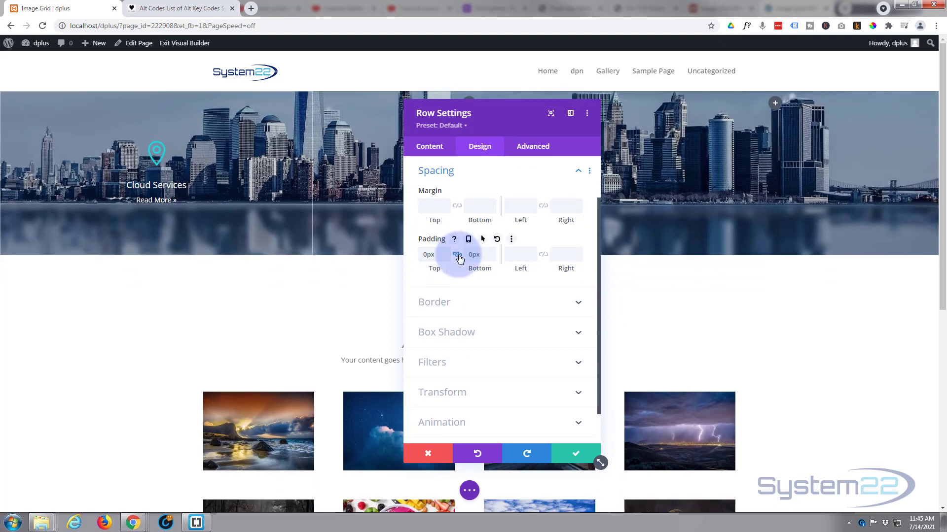
{"action": "left_click", "coordinate": [578, 456]}
{"action": "left_click", "coordinate": [174, 146]}
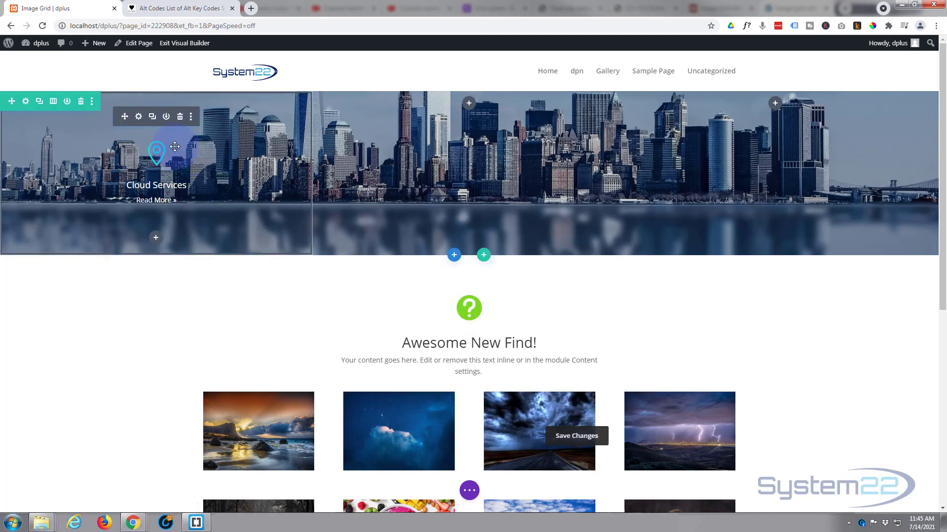
- Duplicate the Cloud Services blurb twice and move one copy into the middle column to retitle it
{"action": "left_click", "coordinate": [153, 117]}
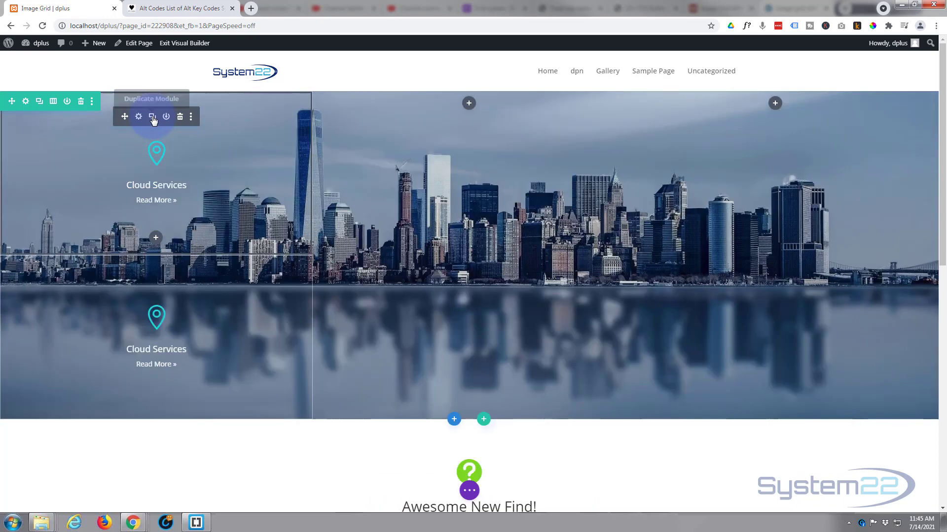
{"action": "left_click", "coordinate": [152, 117]}
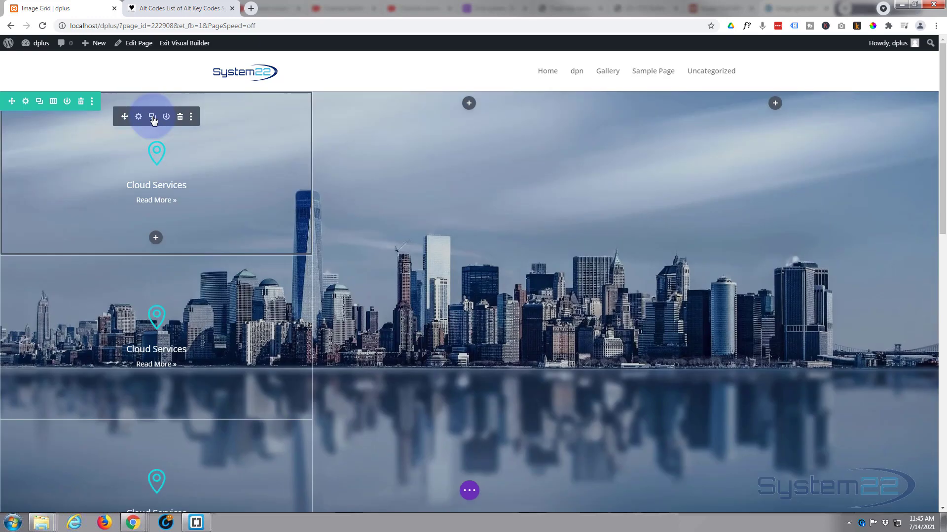
{"action": "left_click_drag", "start_coordinate": [128, 115], "coordinate": [482, 108]}
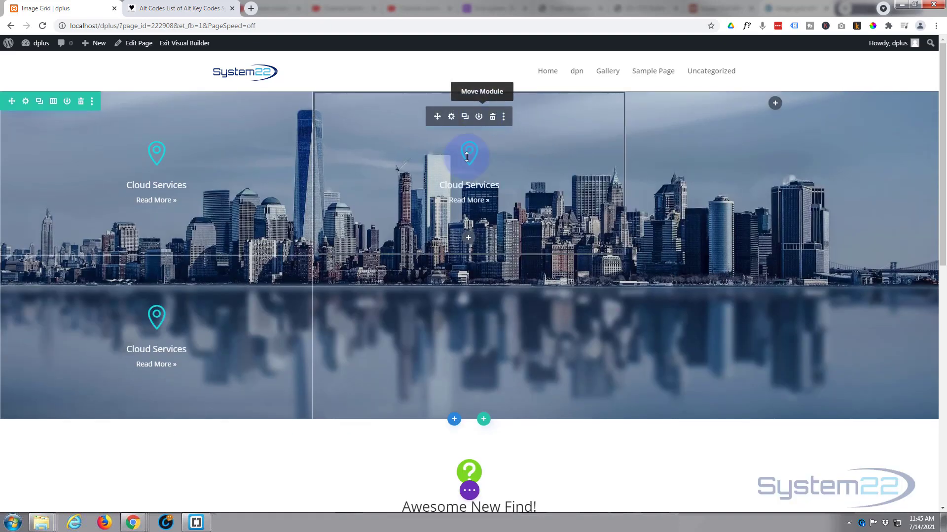
{"action": "left_click", "coordinate": [451, 117]}
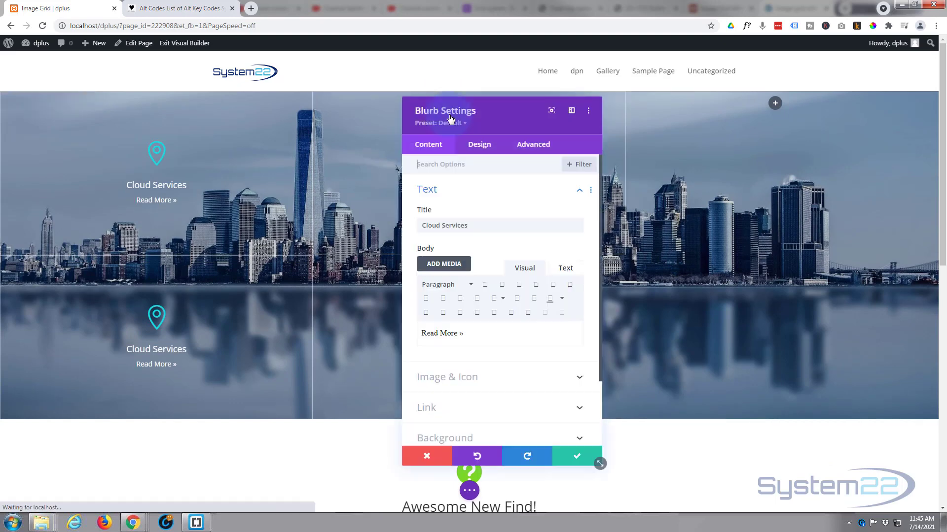
{"action": "double_click", "coordinate": [462, 226]}
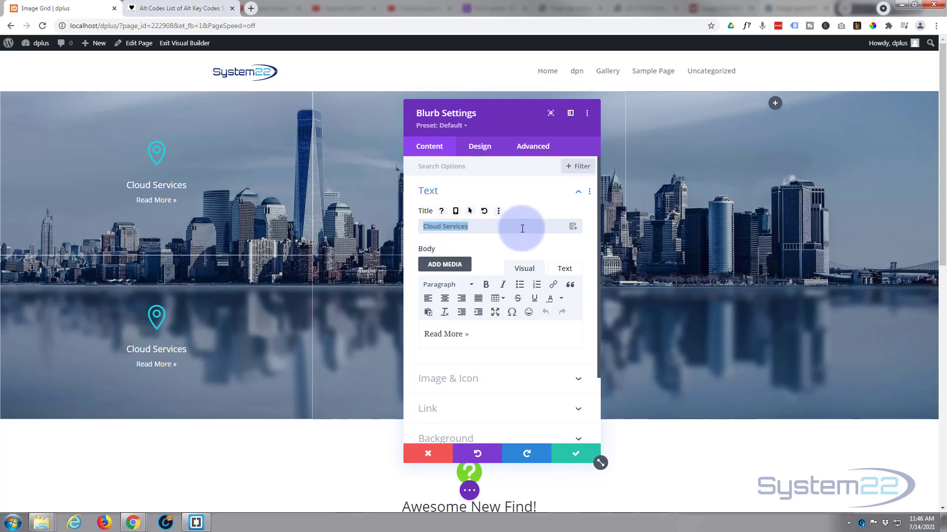
- Give the middle blurb a city-at-night picture as its hover background image
{"action": "scroll", "coordinate": [533, 228], "scroll_direction": "down", "scroll_amount": 1}
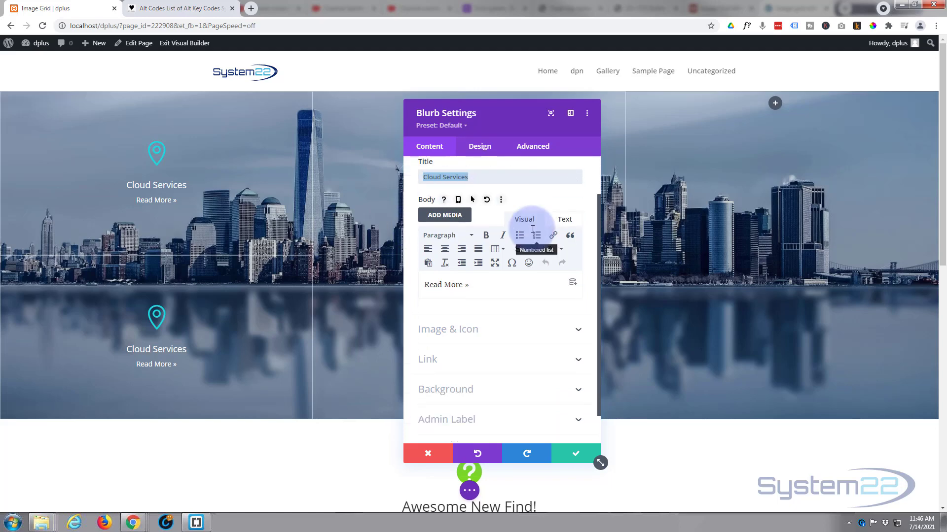
{"action": "left_click", "coordinate": [489, 369]}
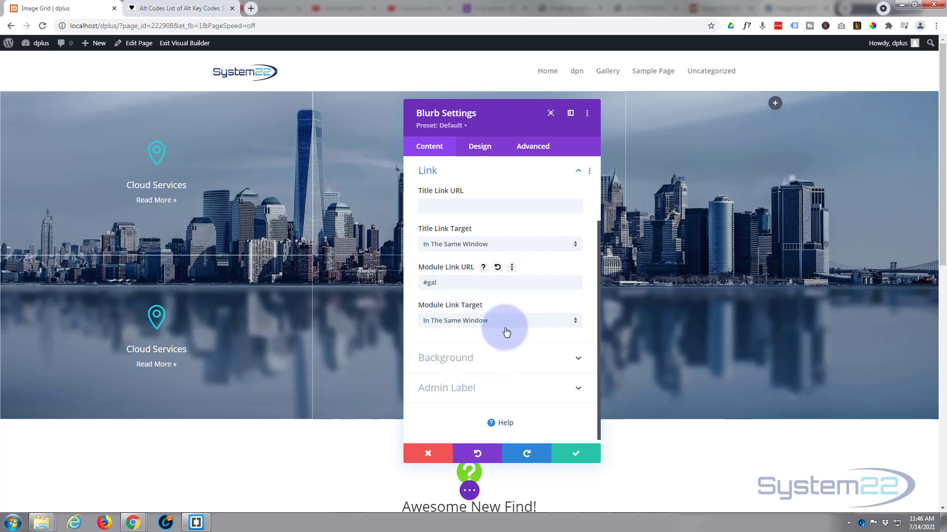
{"action": "left_click", "coordinate": [504, 351]}
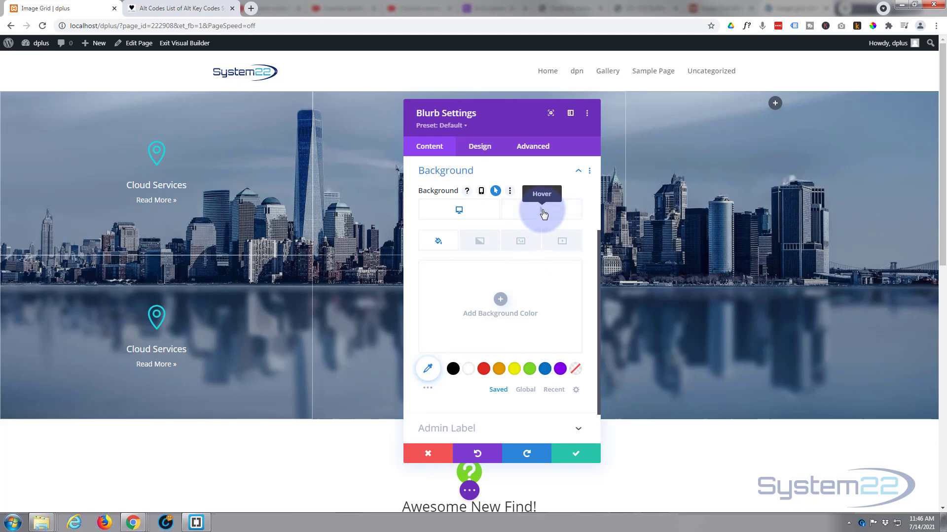
{"action": "left_click", "coordinate": [544, 214]}
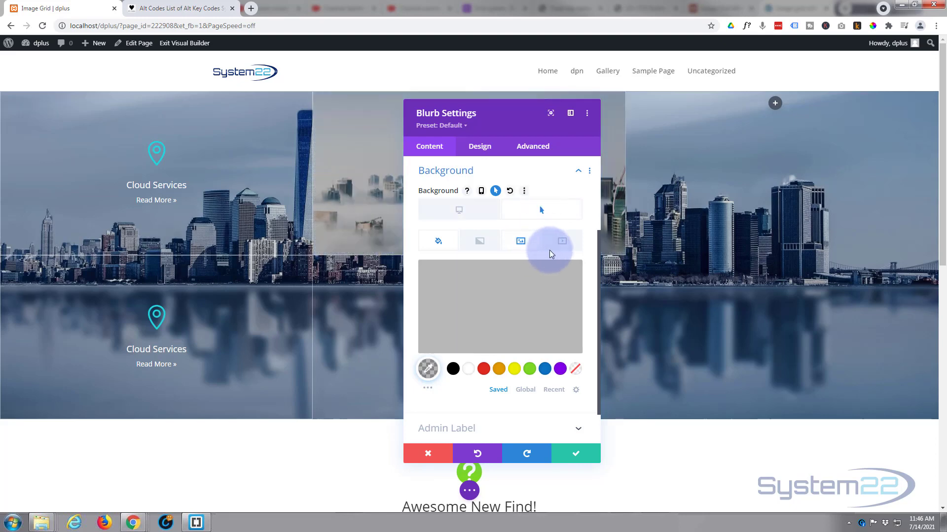
{"action": "left_click", "coordinate": [524, 251]}
{"action": "left_click", "coordinate": [507, 321]}
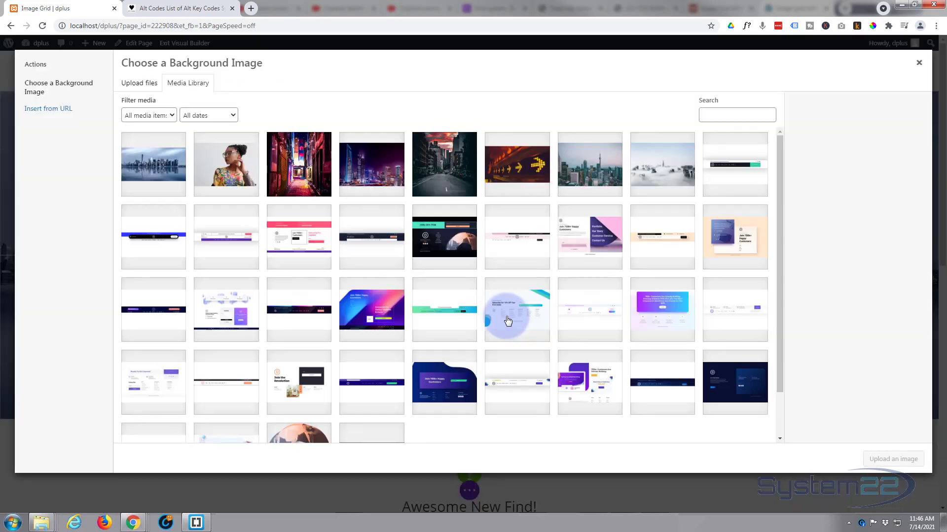
{"action": "left_click", "coordinate": [368, 161]}
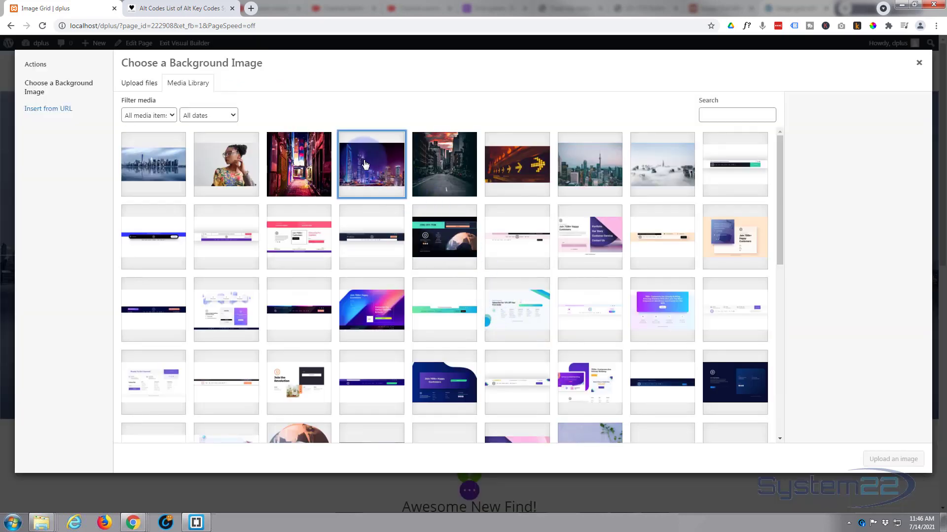
{"action": "left_click", "coordinate": [885, 460]}
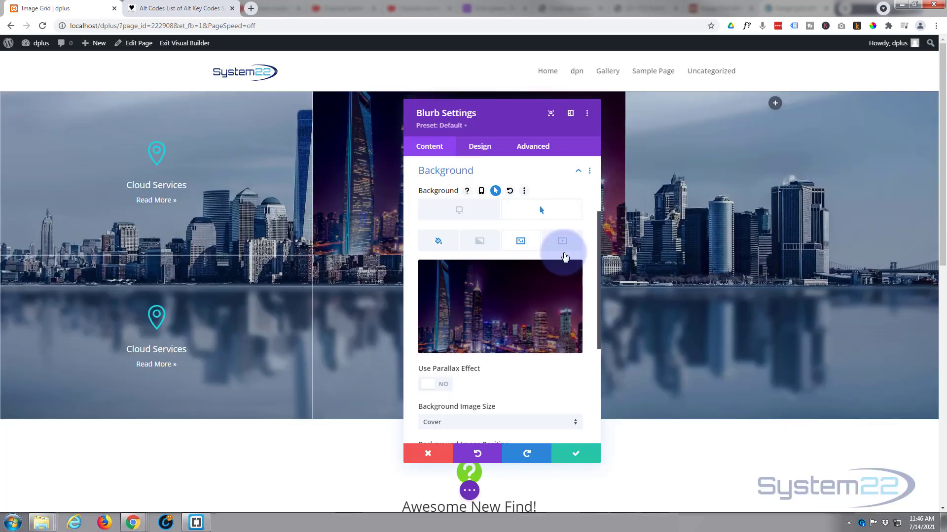
{"action": "left_click_drag", "start_coordinate": [500, 125], "coordinate": [750, 138]}
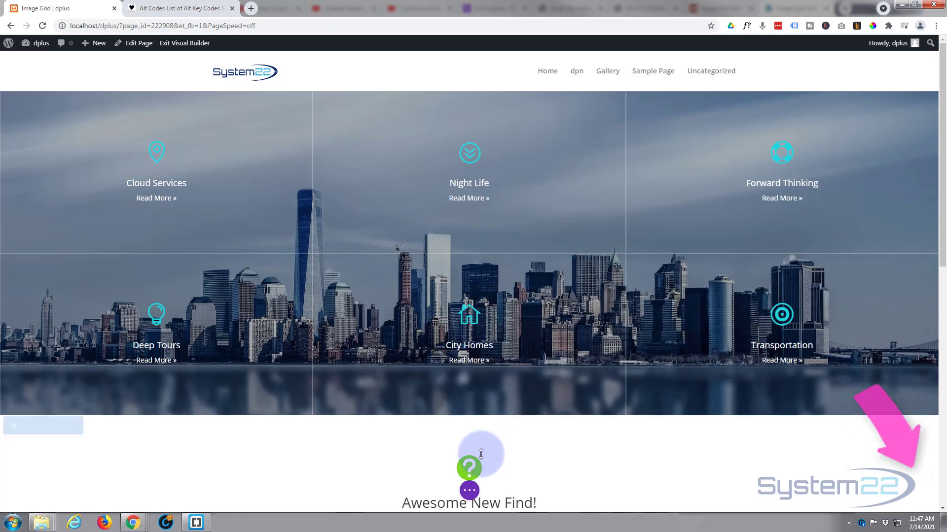
- Save the page and exit the visual builder to view the six-blurb grid live
{"action": "left_click", "coordinate": [469, 491]}
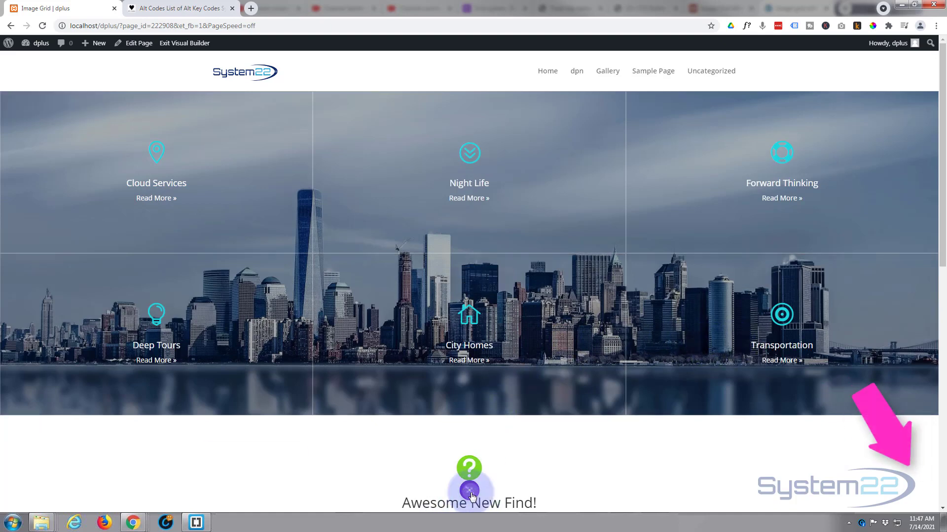
{"action": "left_click", "coordinate": [858, 495]}
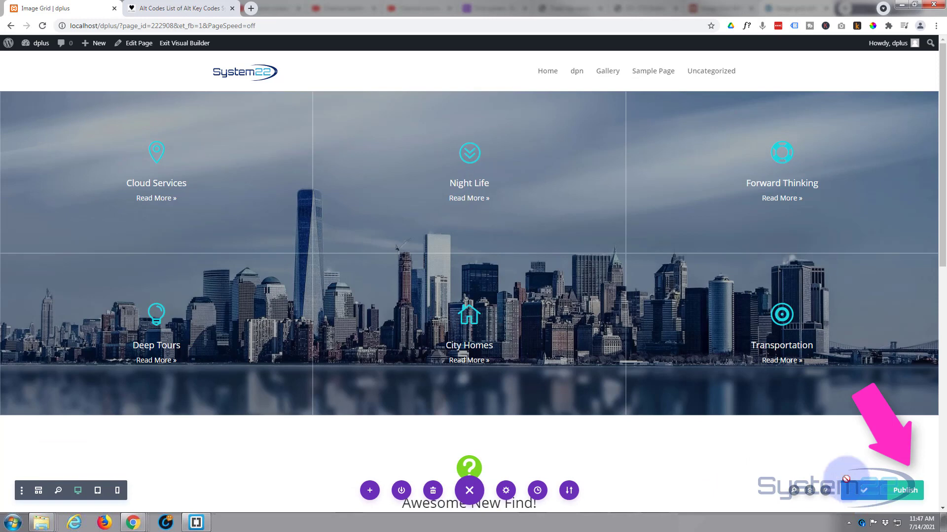
{"action": "left_click", "coordinate": [195, 43]}
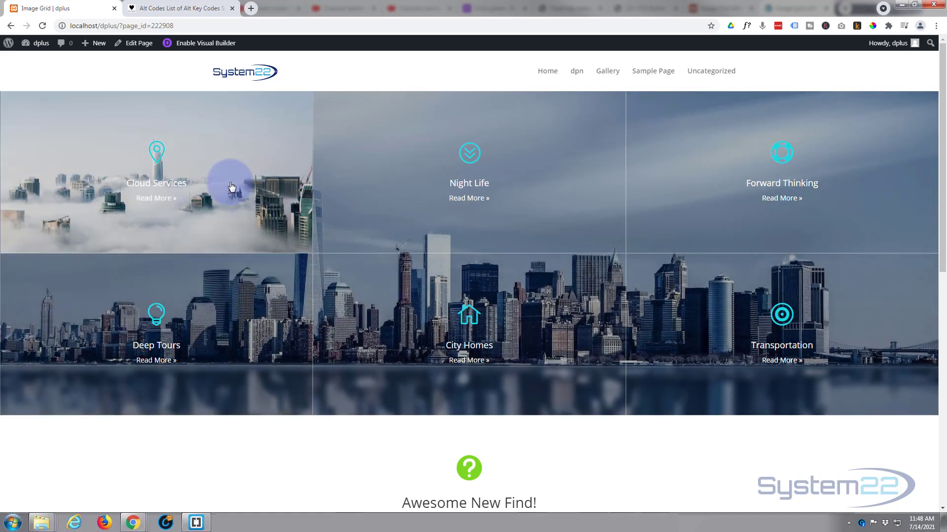
{"action": "left_click", "coordinate": [148, 198]}
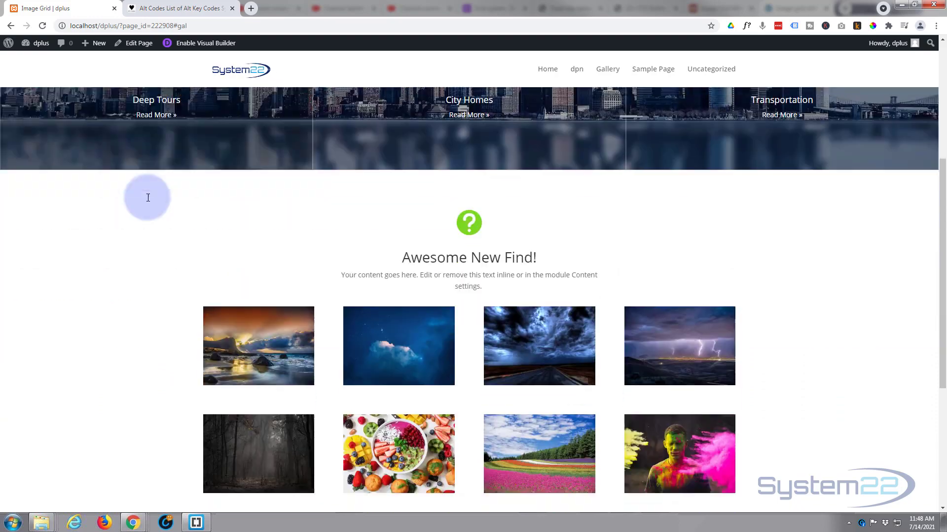
{"action": "scroll", "coordinate": [149, 303], "scroll_direction": "up", "scroll_amount": 6}
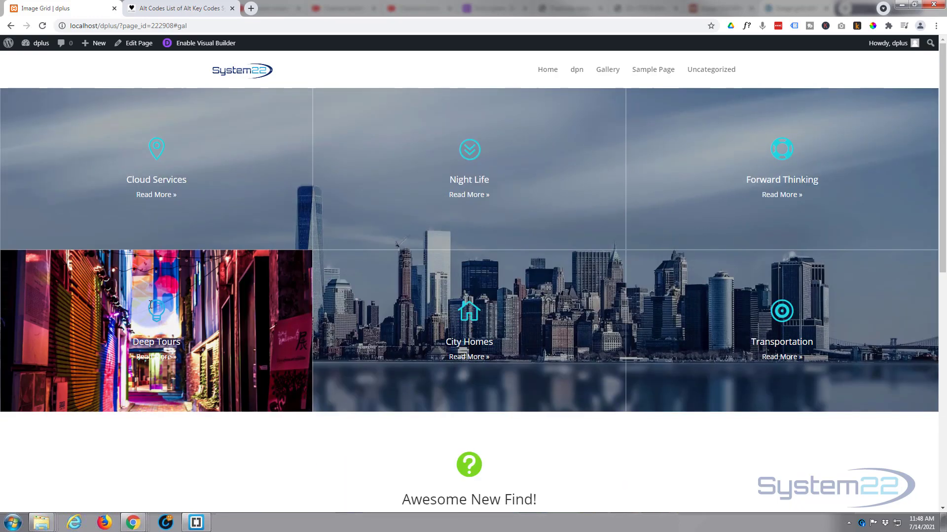